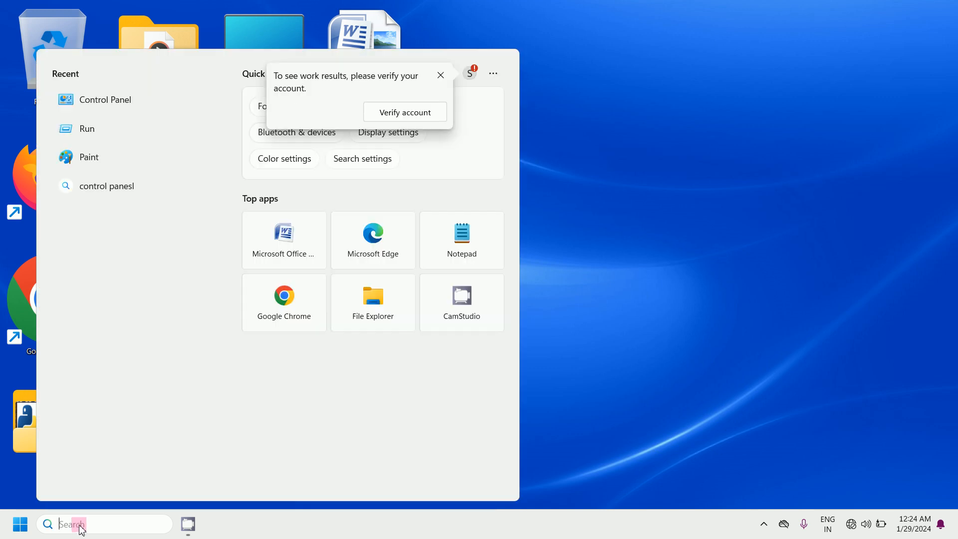
- Search Windows for mspaint and open Paint
text(ms)
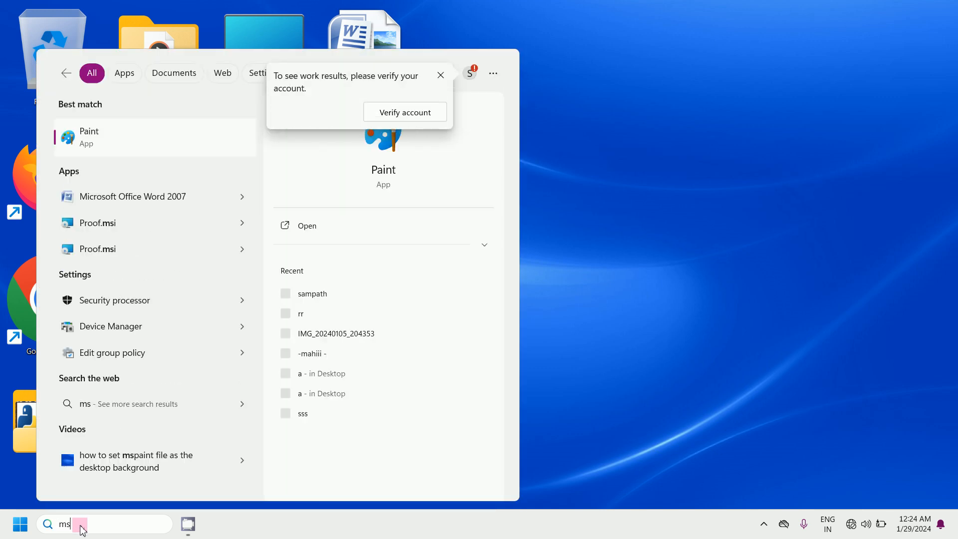
text(paint)
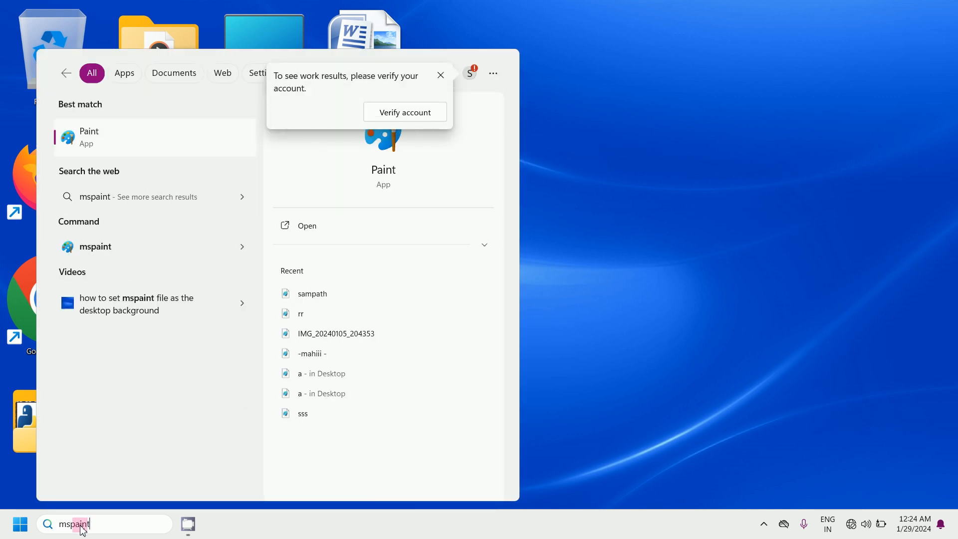
key(Return)
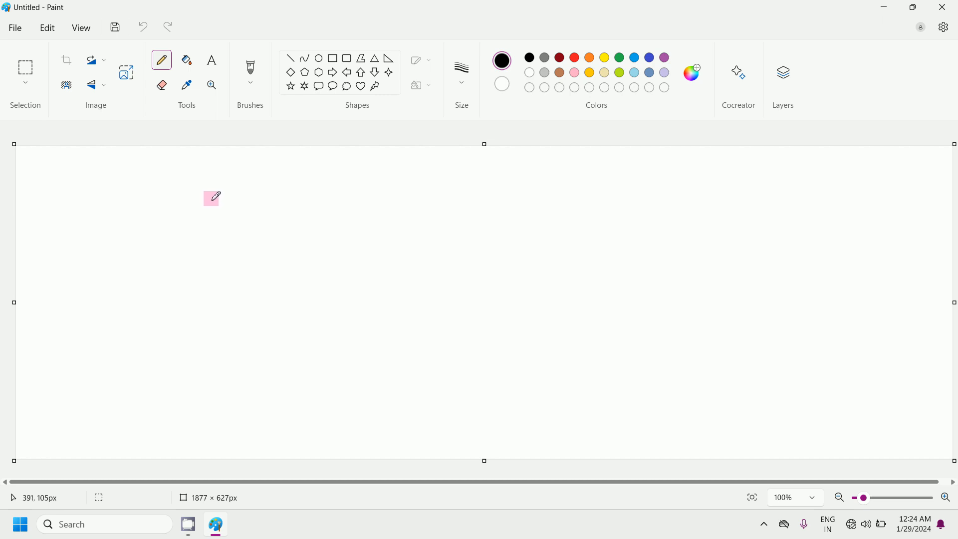
- Draw three freehand black circles side by side across the upper part of the canvas with the Pencil
mouse_move(216, 192)
mouse_down()
mouse_move(202, 231)
mouse_move(217, 259)
mouse_move(268, 251)
mouse_move(269, 213)
mouse_move(213, 192)
mouse_up()
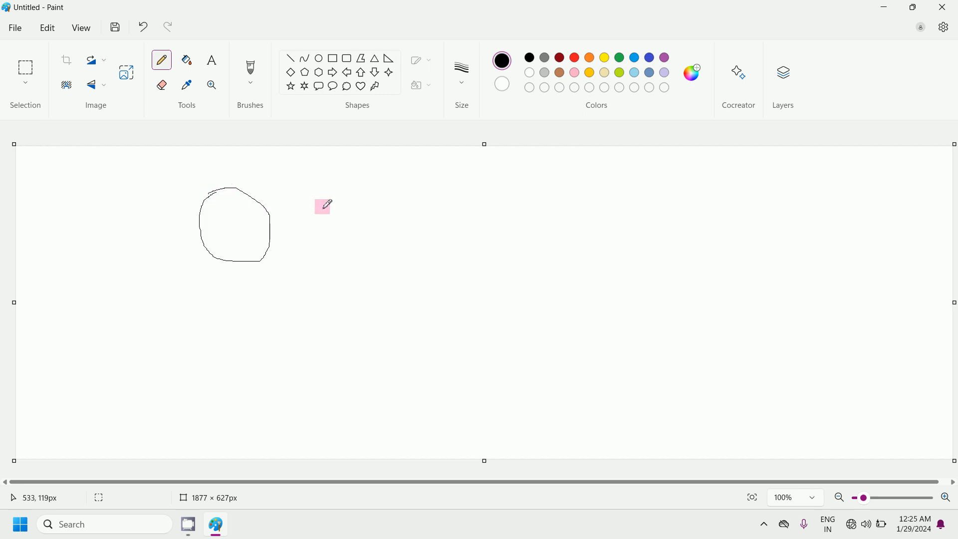
mouse_move(374, 188)
mouse_down()
mouse_move(345, 248)
mouse_move(377, 261)
mouse_move(391, 235)
mouse_move(388, 208)
mouse_move(375, 188)
mouse_up()
mouse_move(459, 202)
mouse_down()
mouse_move(442, 243)
mouse_move(480, 237)
mouse_move(467, 207)
mouse_up()
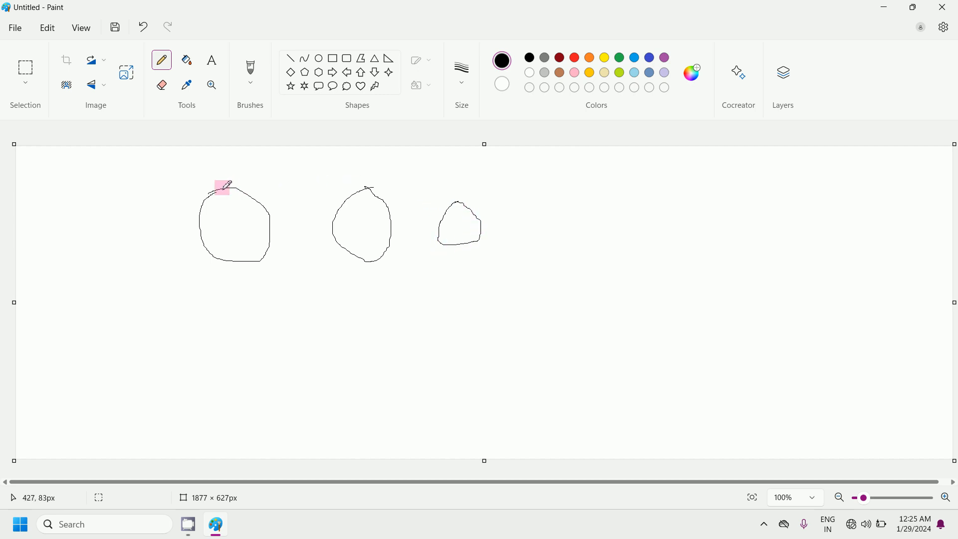
- Erase along the outline of the first circle, setting the eraser size to 10px partway round
click(161, 85)
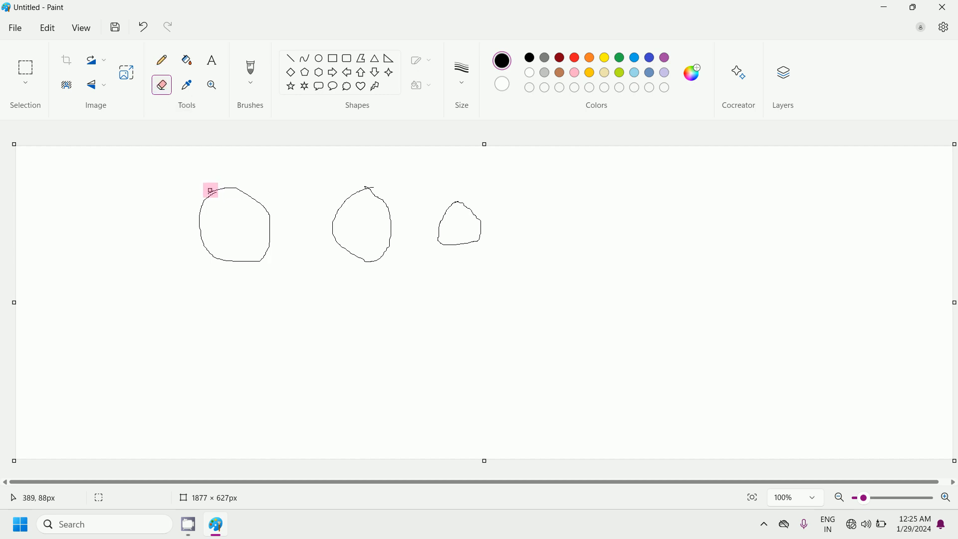
mouse_move(210, 190)
mouse_down()
mouse_move(246, 191)
mouse_move(273, 216)
mouse_up()
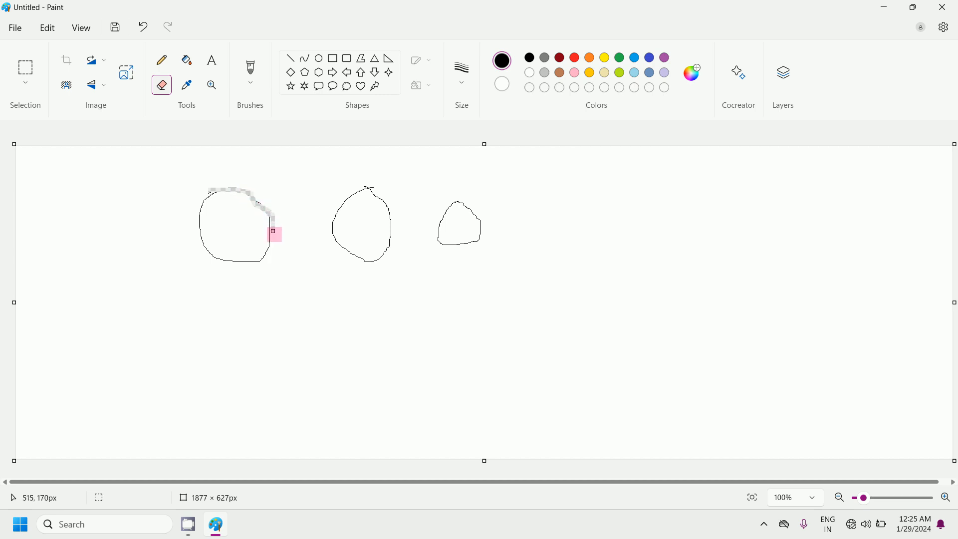
click(464, 95)
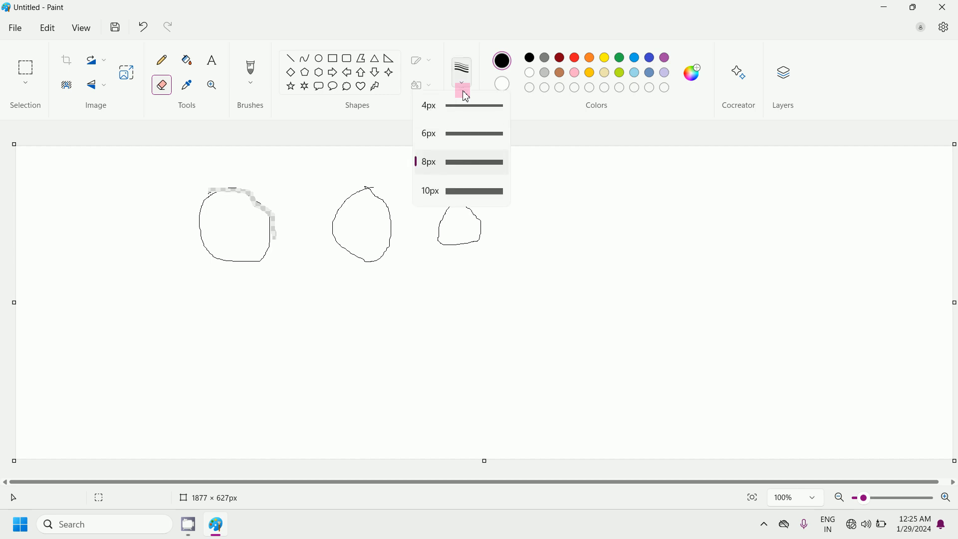
click(456, 194)
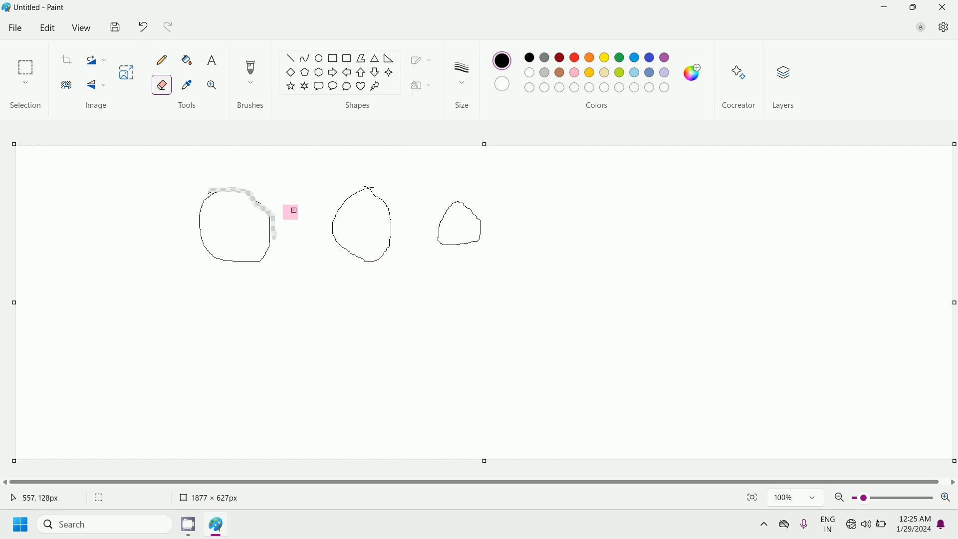
mouse_move(266, 256)
mouse_down()
mouse_move(218, 254)
mouse_move(203, 238)
mouse_move(209, 195)
mouse_up()
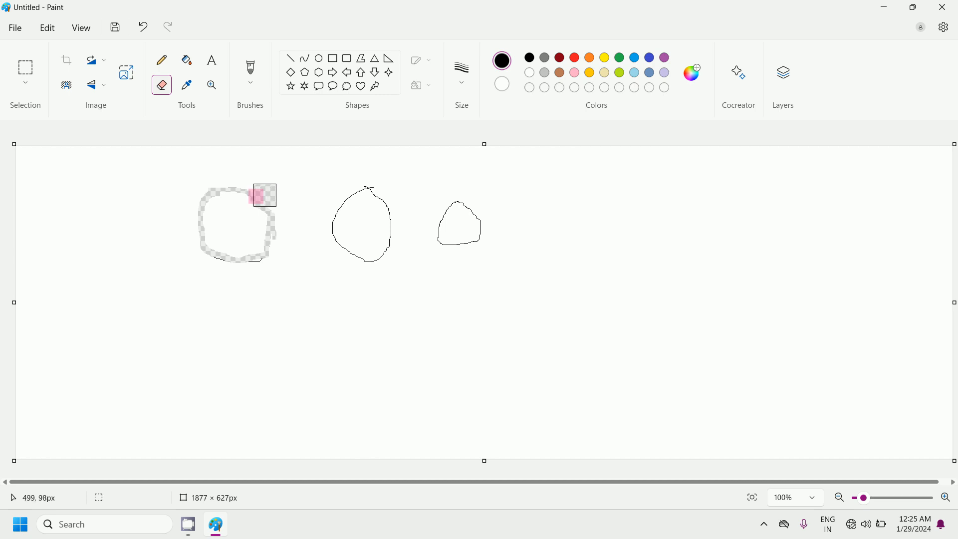
- Erase the remains of the first circle and the other two circles completely with a larger eraser
mouse_move(231, 192)
mouse_down()
mouse_move(263, 221)
mouse_move(256, 257)
mouse_move(221, 250)
mouse_move(205, 222)
mouse_move(220, 199)
mouse_up()
mouse_move(351, 214)
mouse_down()
mouse_move(366, 190)
mouse_move(344, 215)
mouse_move(350, 243)
mouse_move(381, 250)
mouse_move(373, 196)
mouse_move(367, 236)
mouse_up()
mouse_move(468, 216)
mouse_down()
mouse_move(479, 234)
mouse_move(436, 226)
mouse_move(464, 207)
mouse_up()
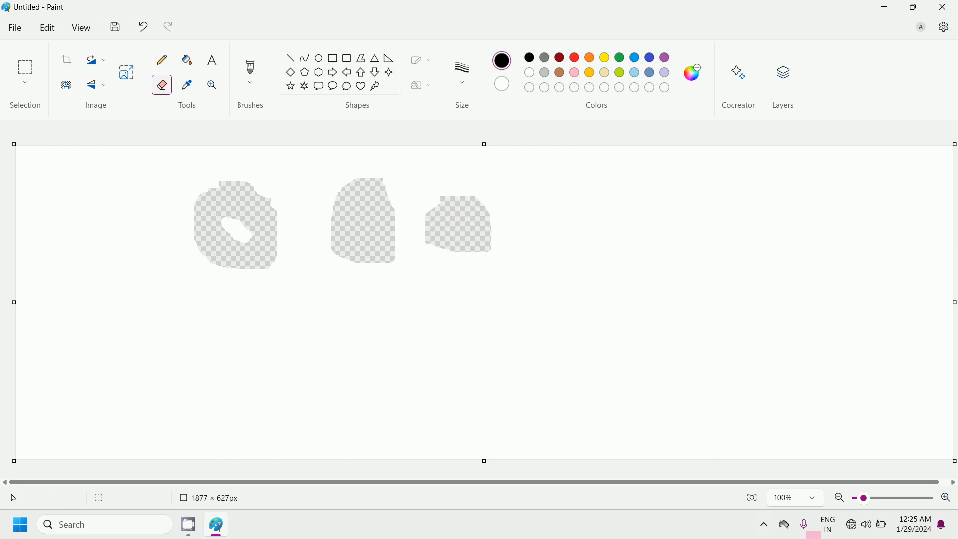
- Draw freehand black, green and purple circles below the erased areas, and erase the purple circle's upper edge
click(167, 65)
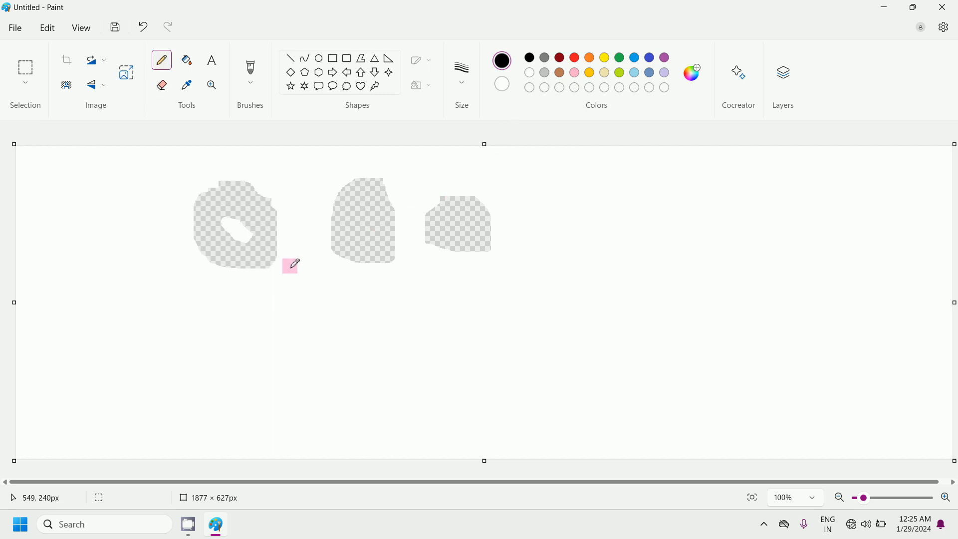
mouse_move(289, 266)
mouse_down()
mouse_move(306, 343)
mouse_move(349, 338)
mouse_move(344, 285)
mouse_move(295, 265)
mouse_up()
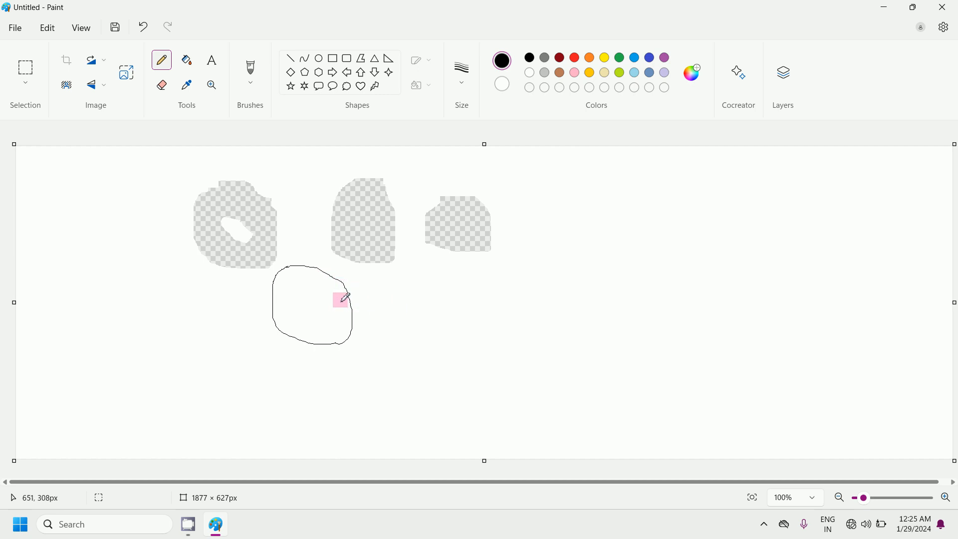
click(620, 59)
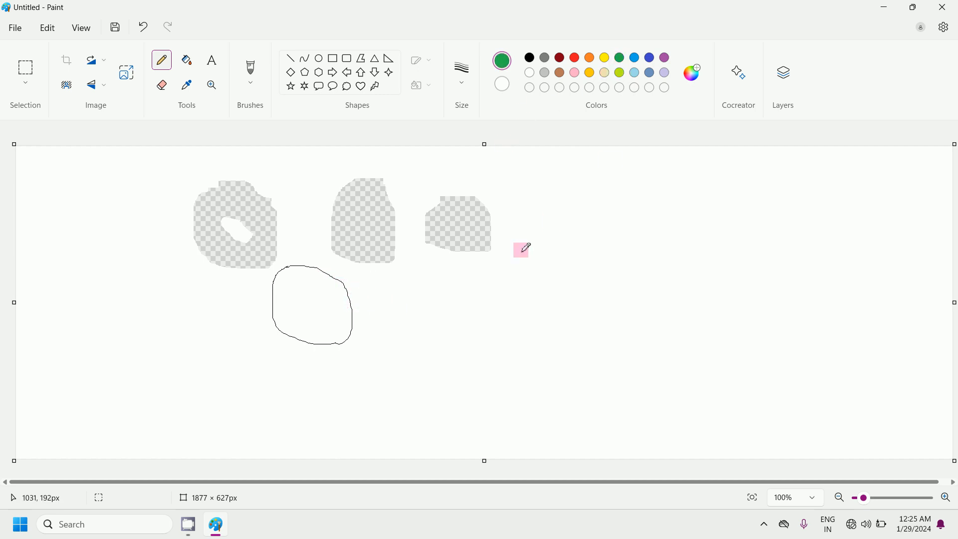
mouse_move(445, 273)
mouse_down()
mouse_move(421, 333)
mouse_move(470, 356)
mouse_move(486, 314)
mouse_move(461, 278)
mouse_move(439, 273)
mouse_up()
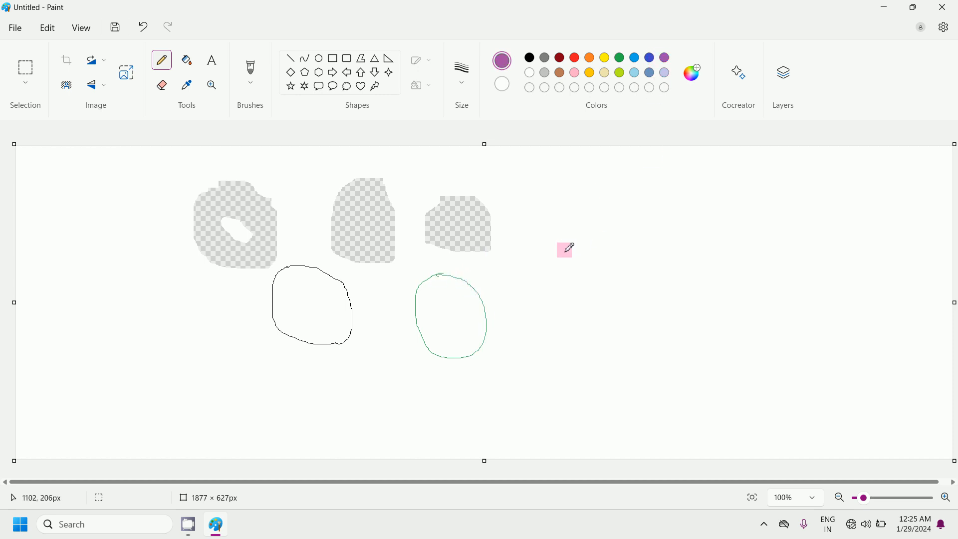
mouse_move(562, 251)
mouse_down()
mouse_move(543, 328)
mouse_move(586, 328)
mouse_move(600, 285)
mouse_move(570, 250)
mouse_up()
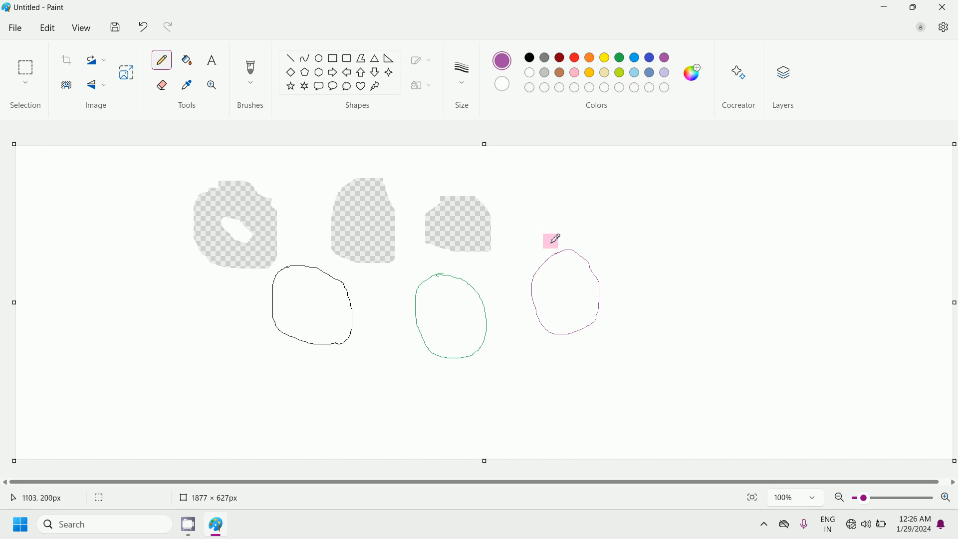
click(162, 86)
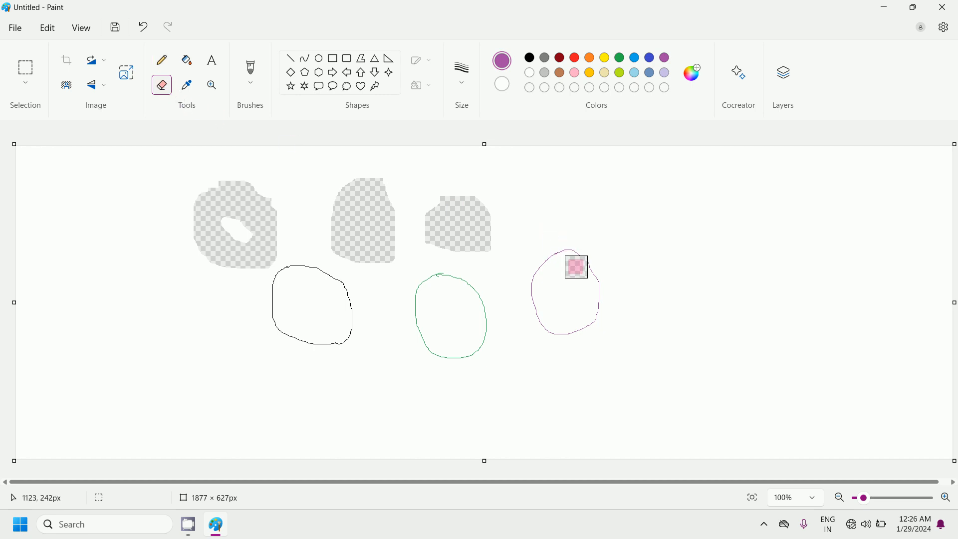
mouse_move(573, 265)
mouse_down()
mouse_move(560, 259)
mouse_move(592, 269)
mouse_up()
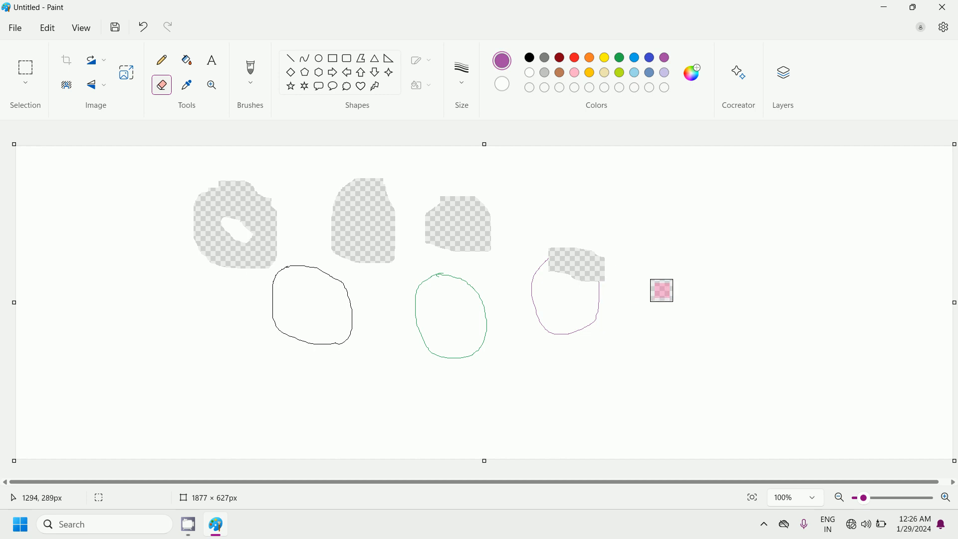
- Undo all pencil and eraser strokes back to the blank canvas
key(ctrl+z)
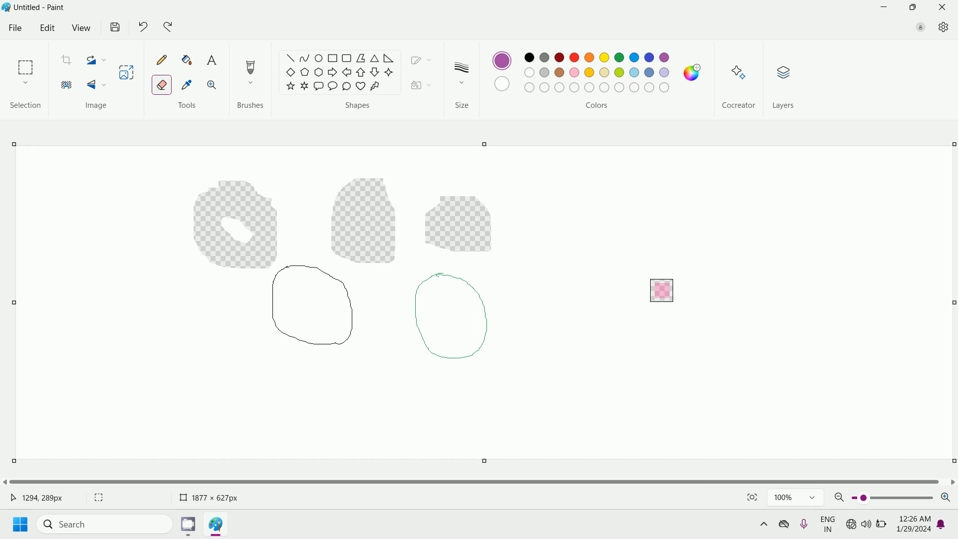
key(ctrl+z)
key(ctrl+z)
key(ctrl+z)
key(ctrl+z)
key(ctrl+z)
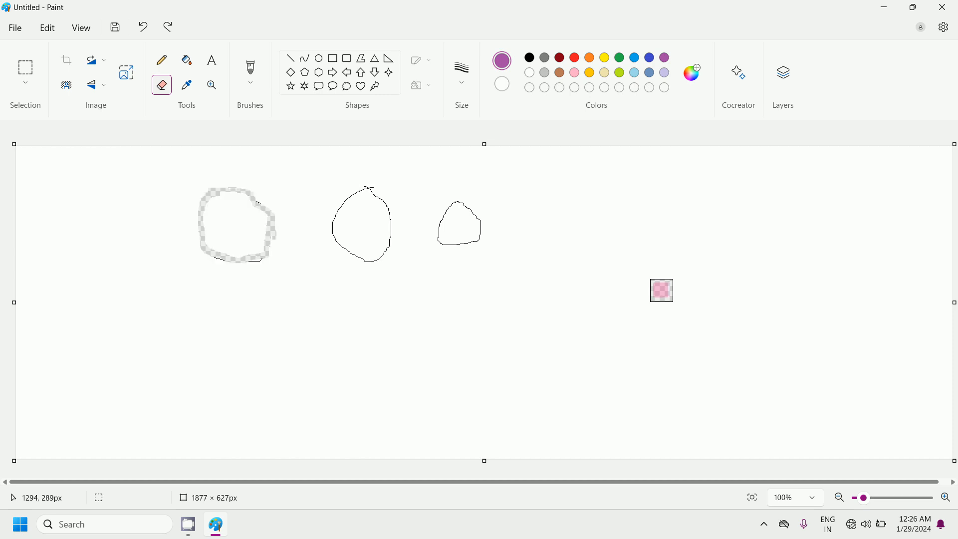
key(ctrl+z)
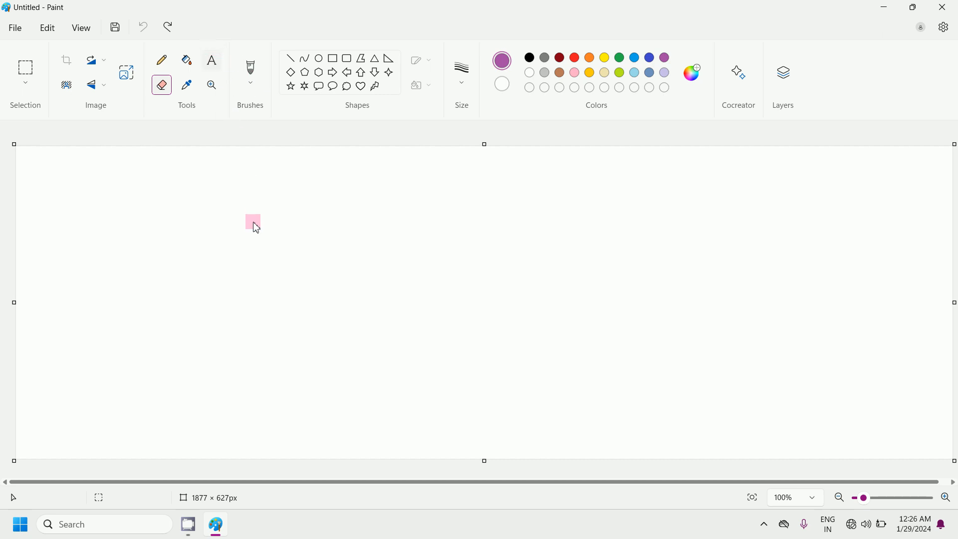
- Add the purple text "rrrrrrrrrrrr" in Britannic Bold size 22 on the canvas, and undo it
click(212, 60)
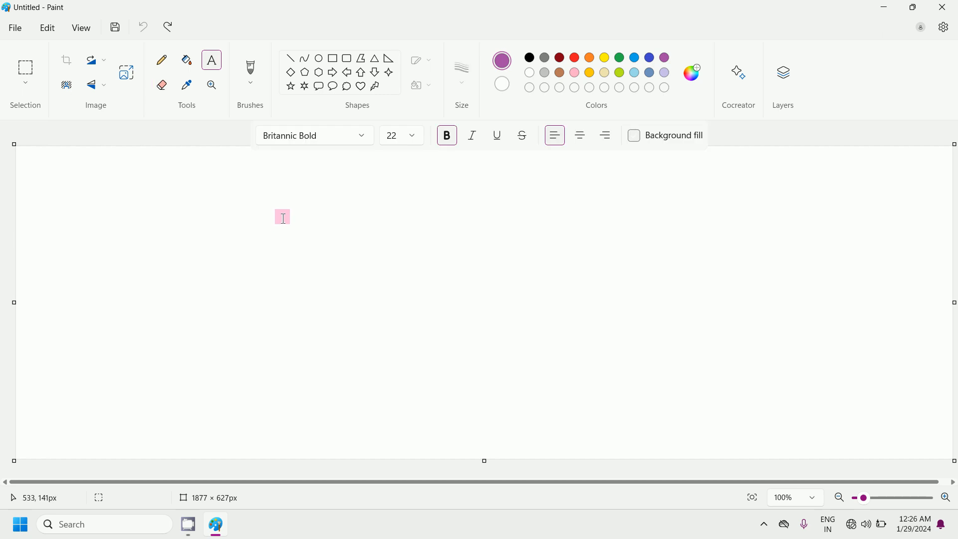
click(282, 217)
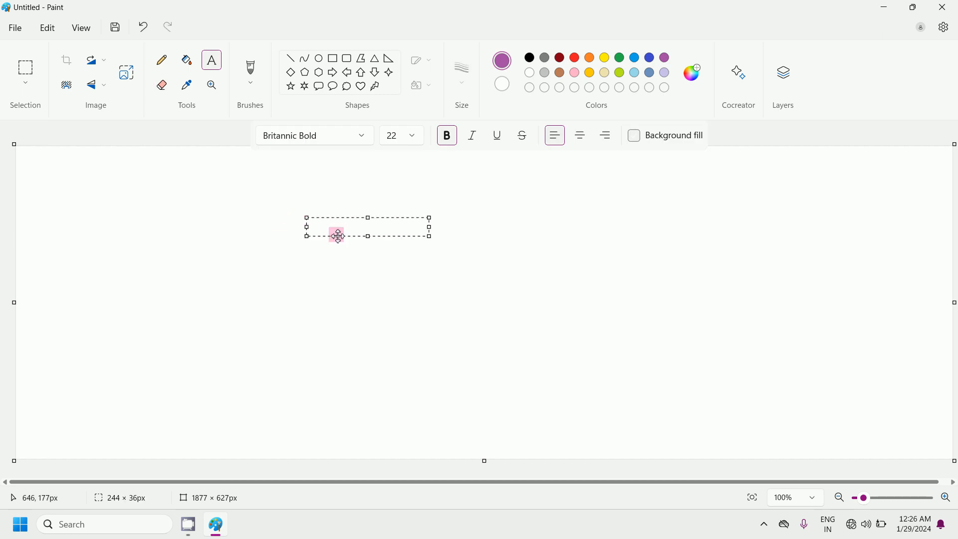
text(rrrrrrrrrrrr)
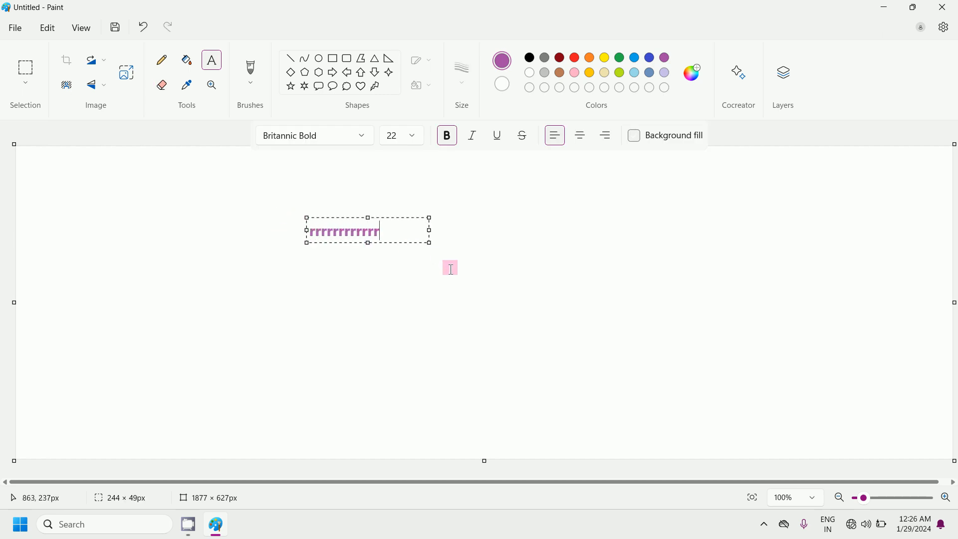
click(406, 245)
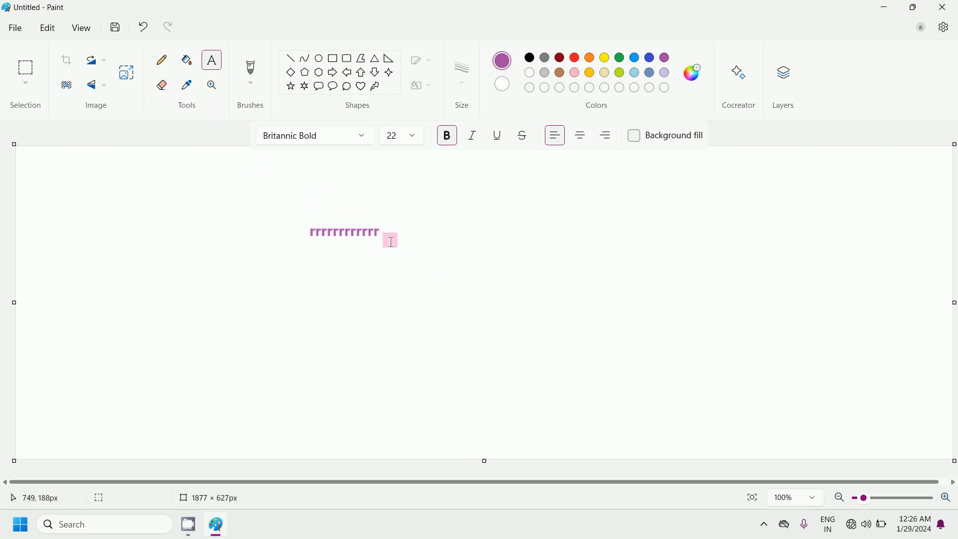
key(ctrl+z)
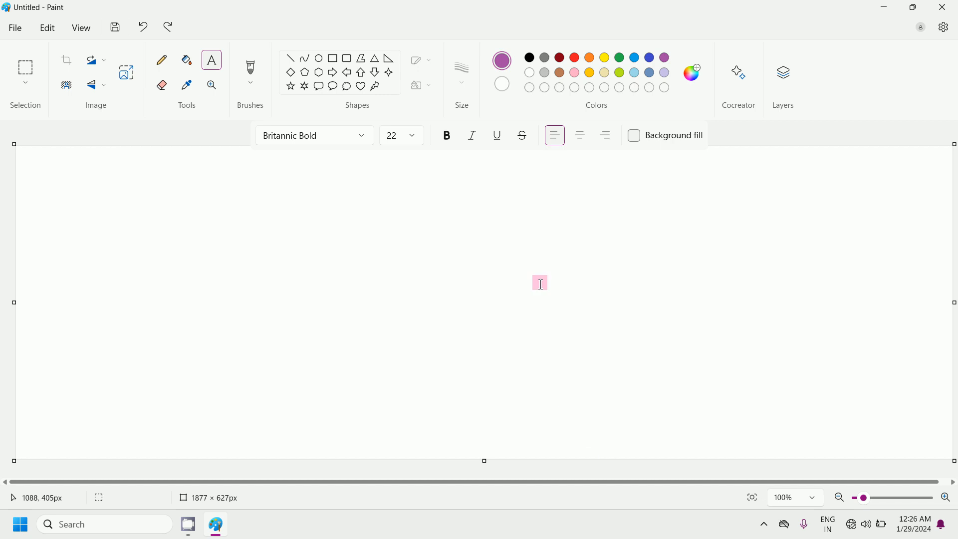
- Draw a red left-pointing arrow about 478 × 255 px and a lime thought bubble about 294 × 312 px overlapping its tail
click(354, 75)
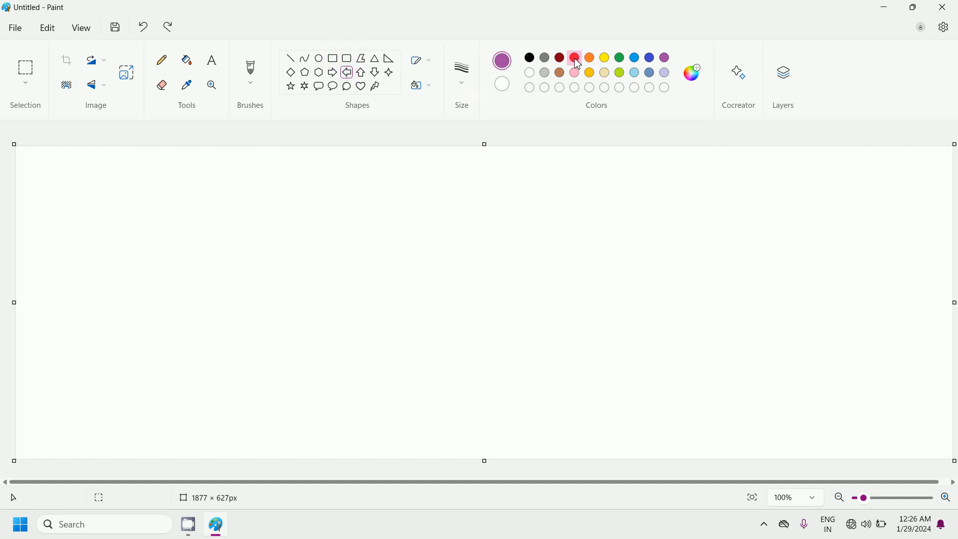
mouse_move(253, 224)
mouse_down()
mouse_move(426, 347)
mouse_move(491, 351)
mouse_up()
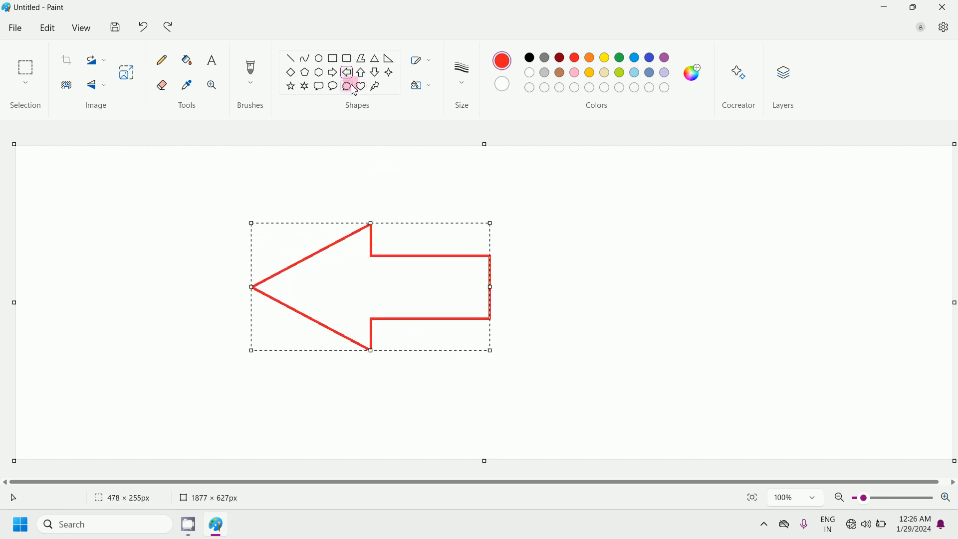
click(348, 87)
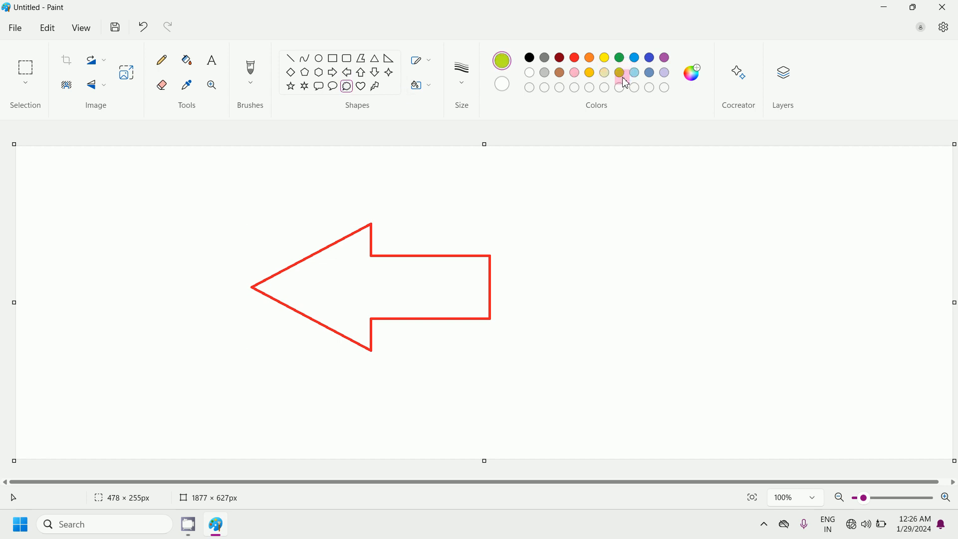
drag(417, 206, 564, 362)
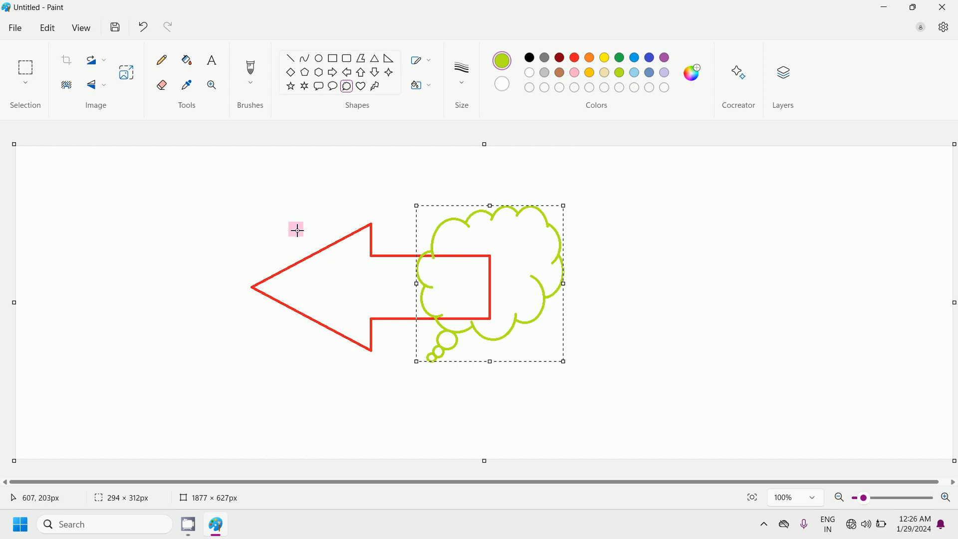
- Fill the arrow's body with green, the thought bubble with blue and their overlapping area with dark red
click(185, 65)
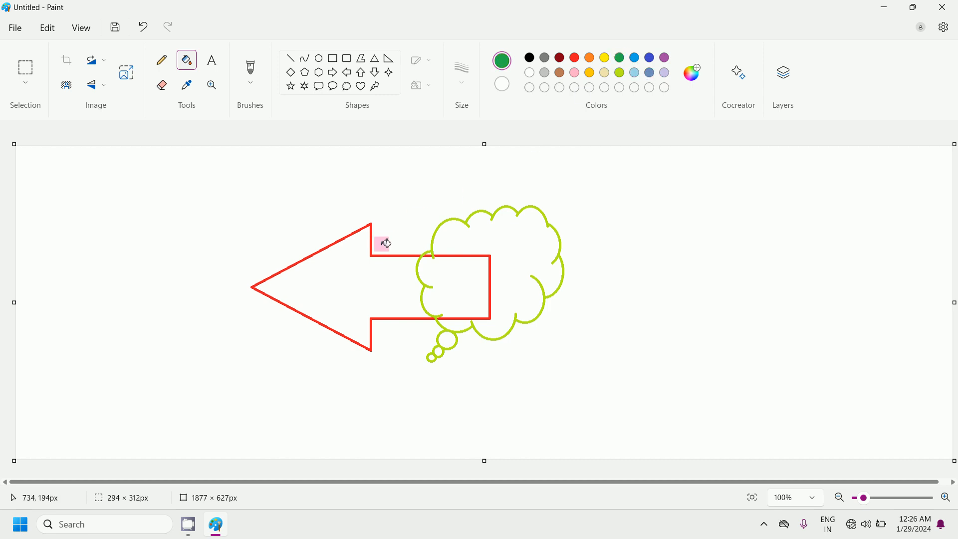
click(373, 274)
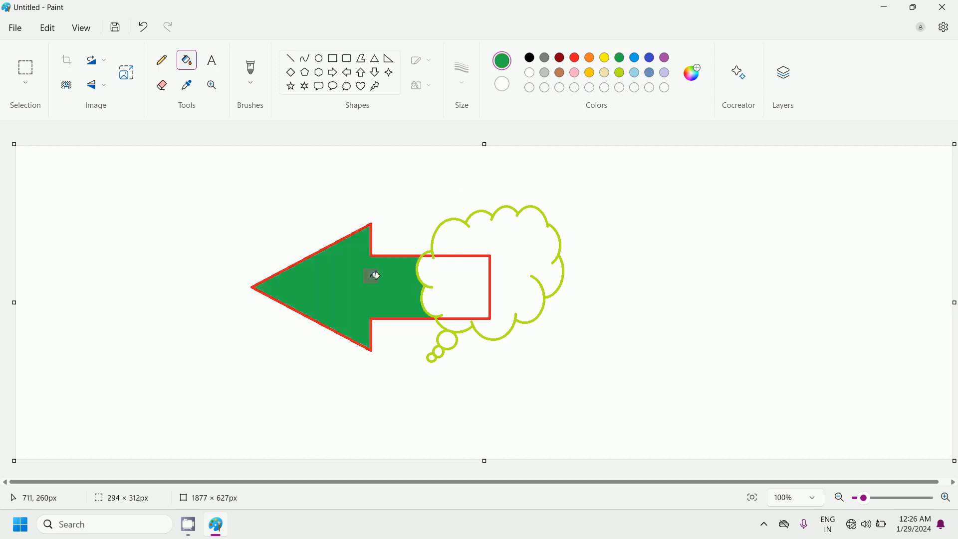
click(635, 59)
click(503, 261)
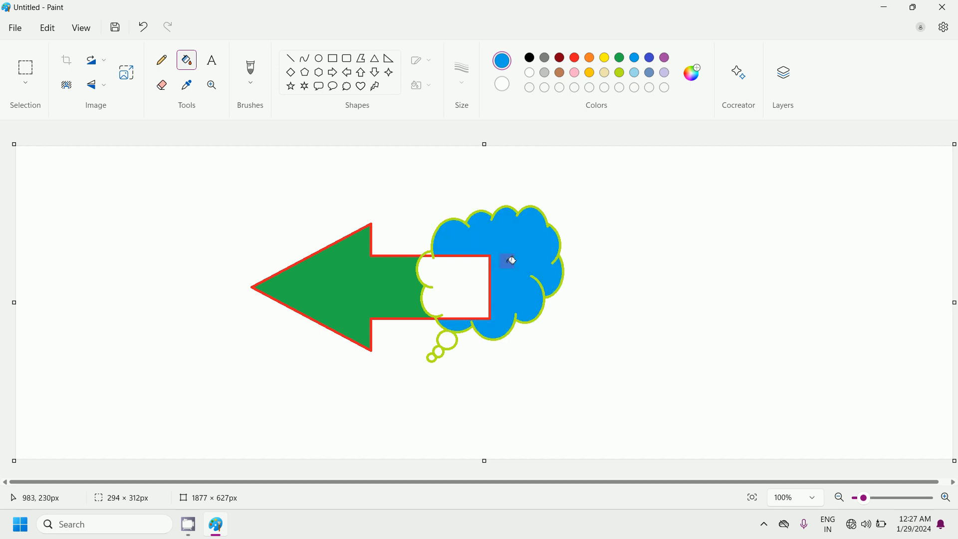
click(562, 59)
click(464, 277)
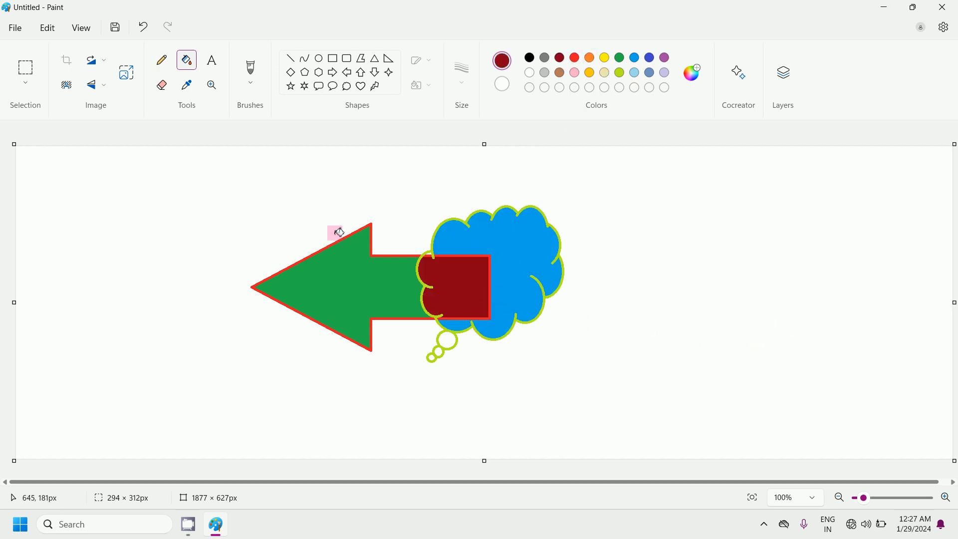
- Close the untitled drawing without saving the changes
click(953, 6)
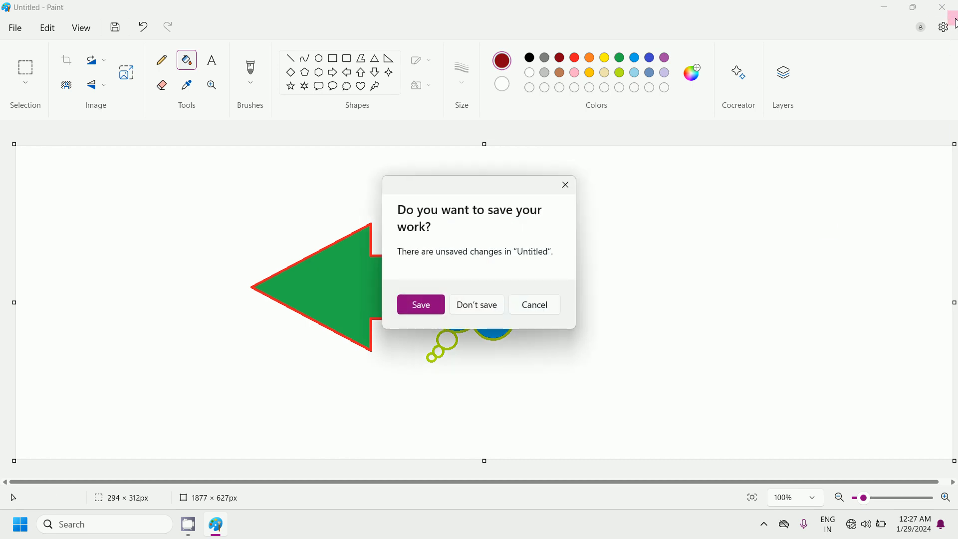
click(566, 185)
click(951, 7)
click(489, 313)
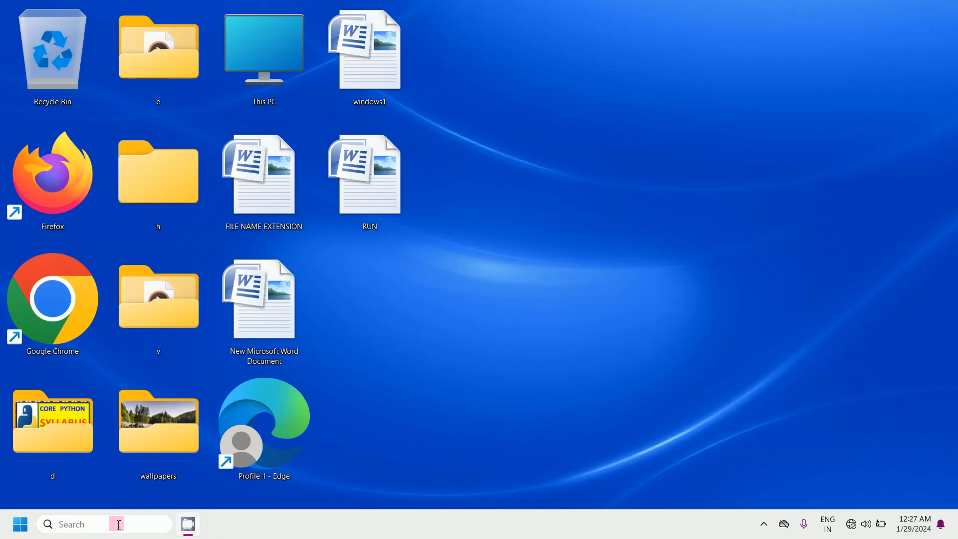
- Search Windows for "mspaint" and open Paint with a new blank canvas
click(122, 521)
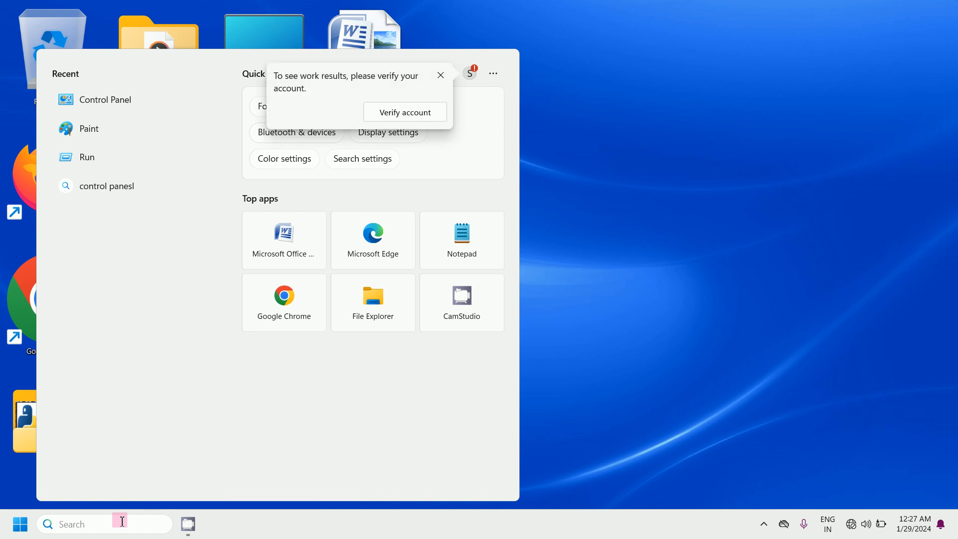
text(mspaint)
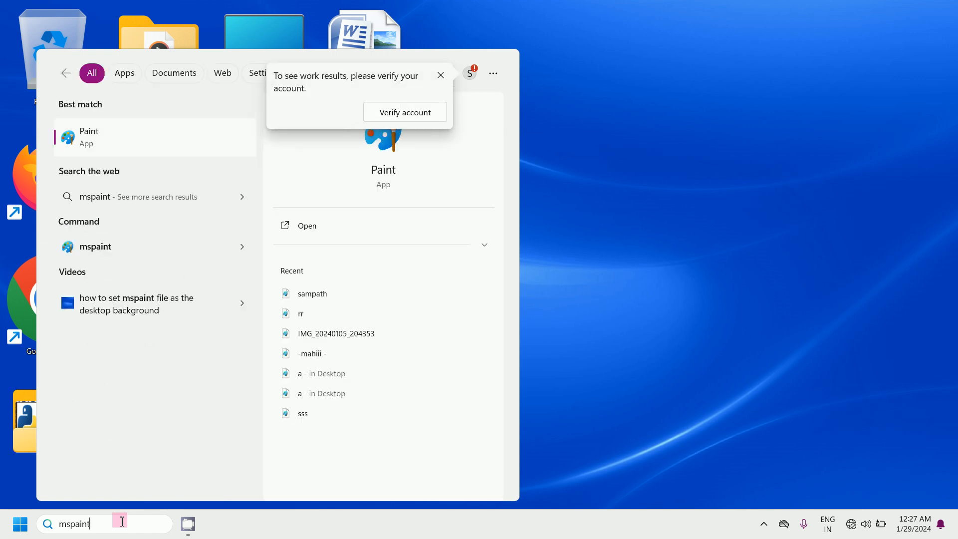
key(Return)
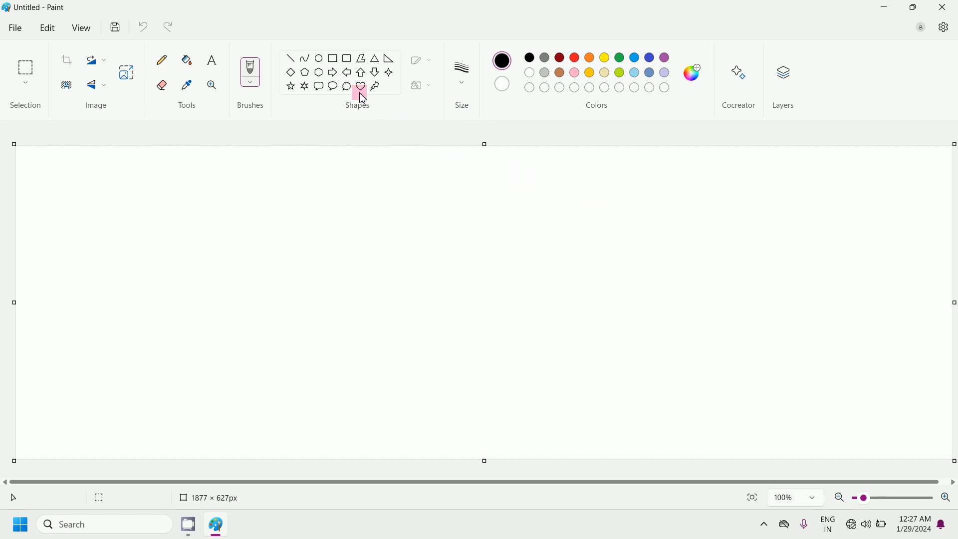
- Draw a yellow self-crossing four-corner polygon about 349 × 320 px and a green hexagon about 260 × 266 px overlapping its right side
click(361, 60)
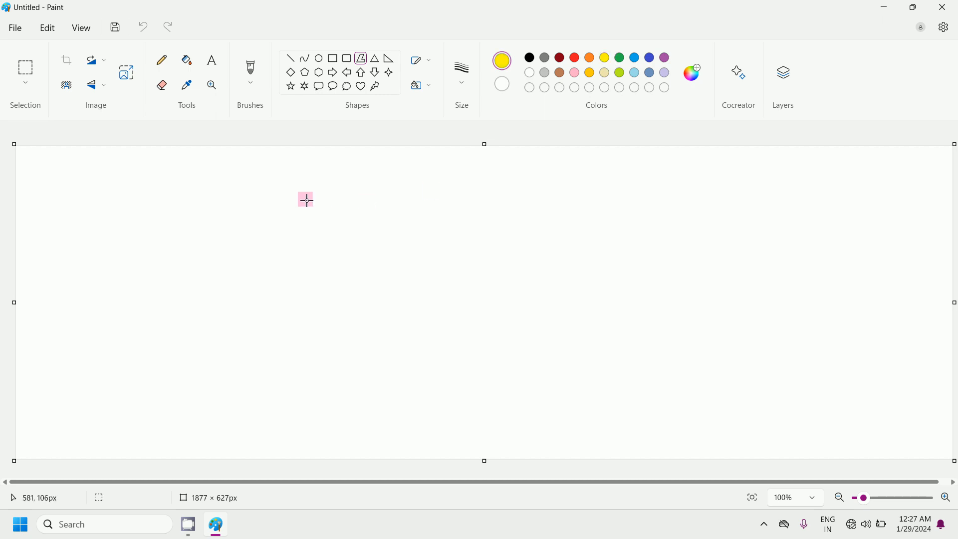
mouse_move(302, 200)
mouse_down()
mouse_move(325, 349)
mouse_move(335, 359)
mouse_move(400, 231)
mouse_move(224, 230)
mouse_up()
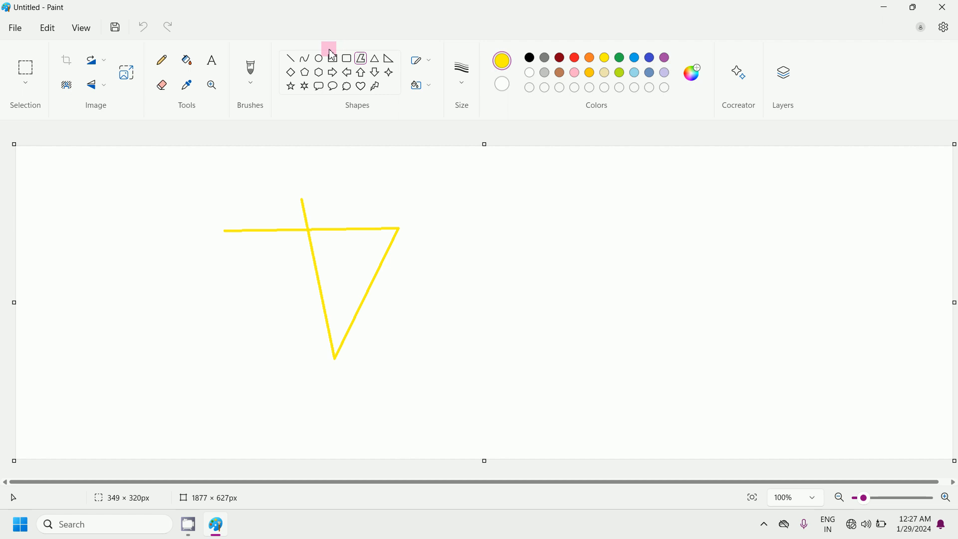
click(319, 75)
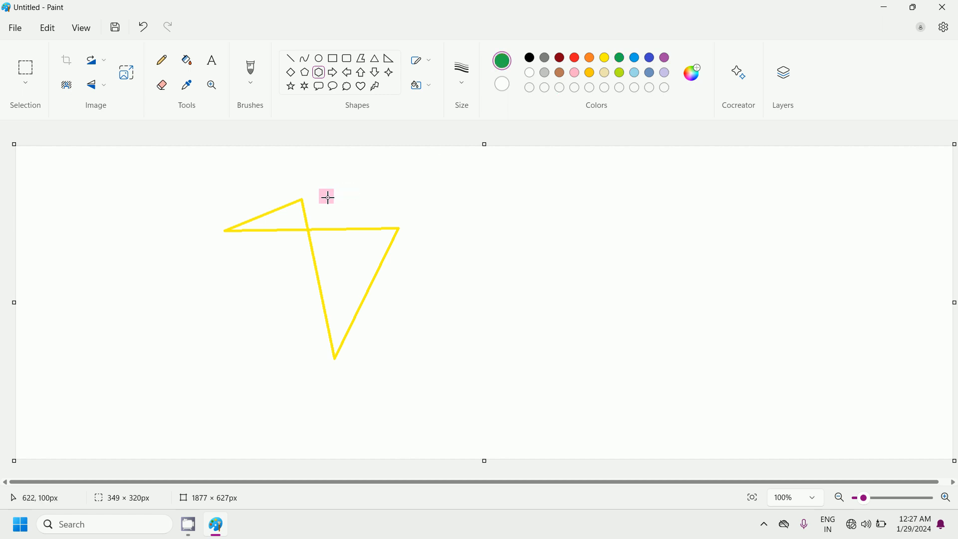
drag(331, 195, 463, 330)
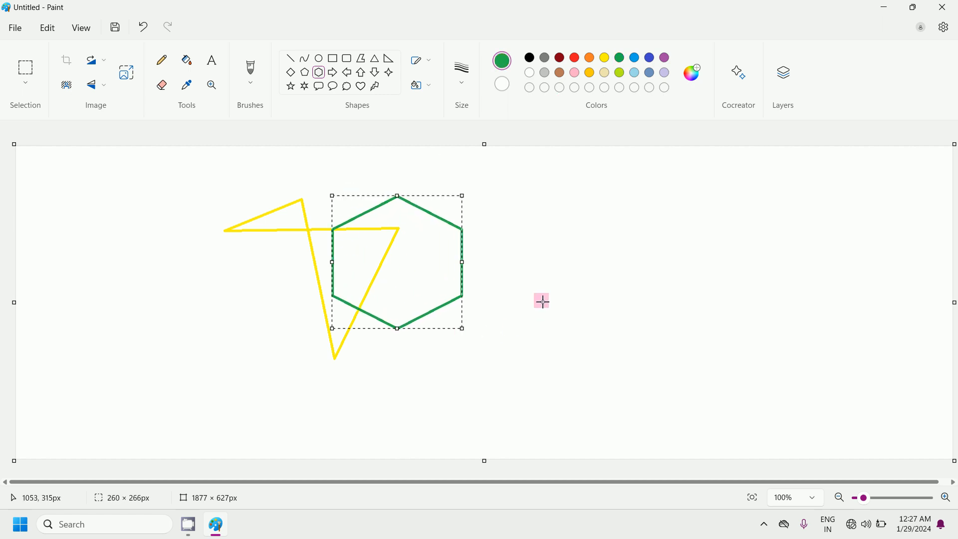
click(541, 289)
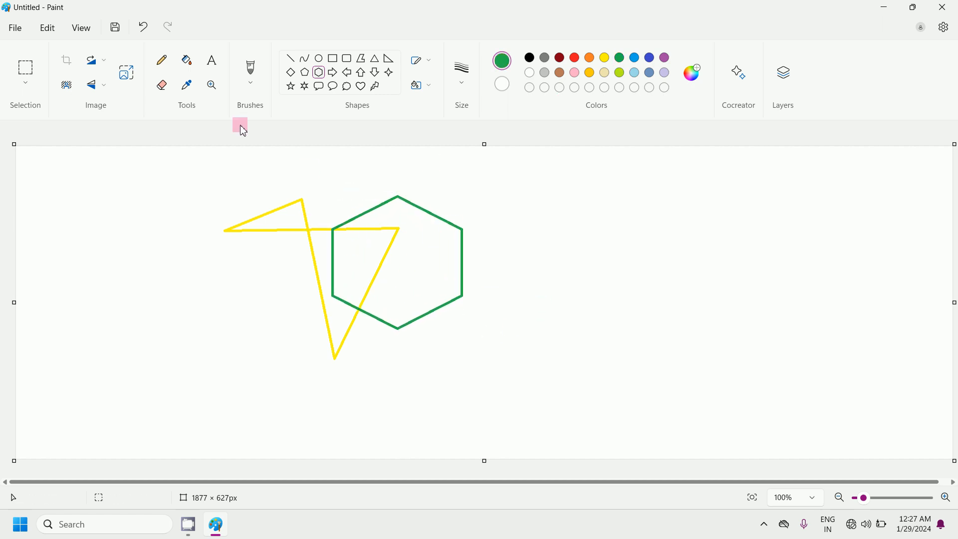
- Add a sample first name in bold Britannic Bold size 22 across the hexagon's lower corner and colour the text red
click(372, 297)
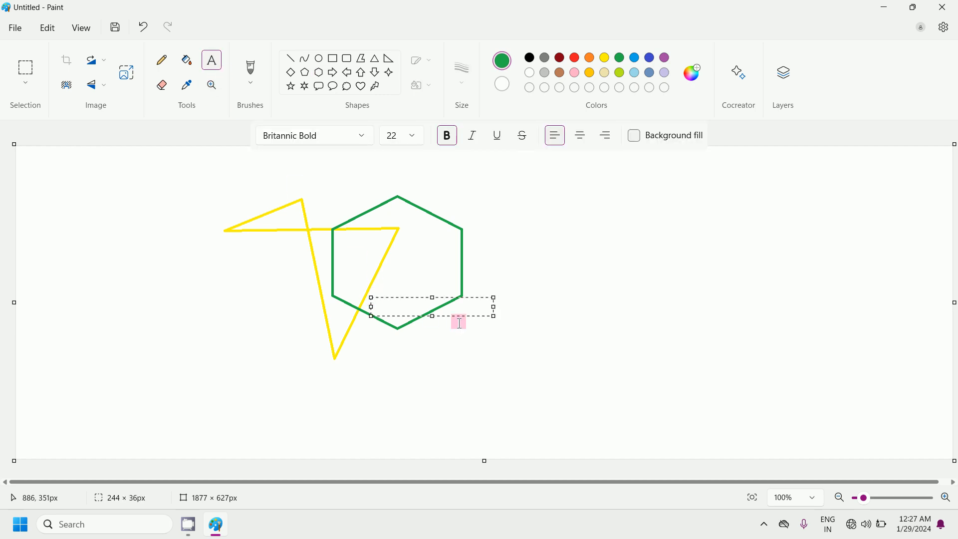
text(i)
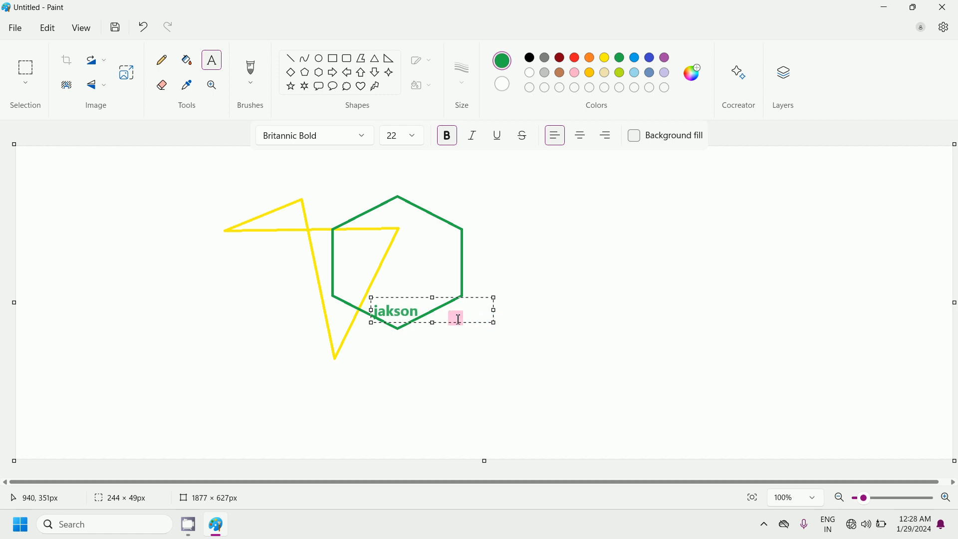
drag(455, 318, 372, 314)
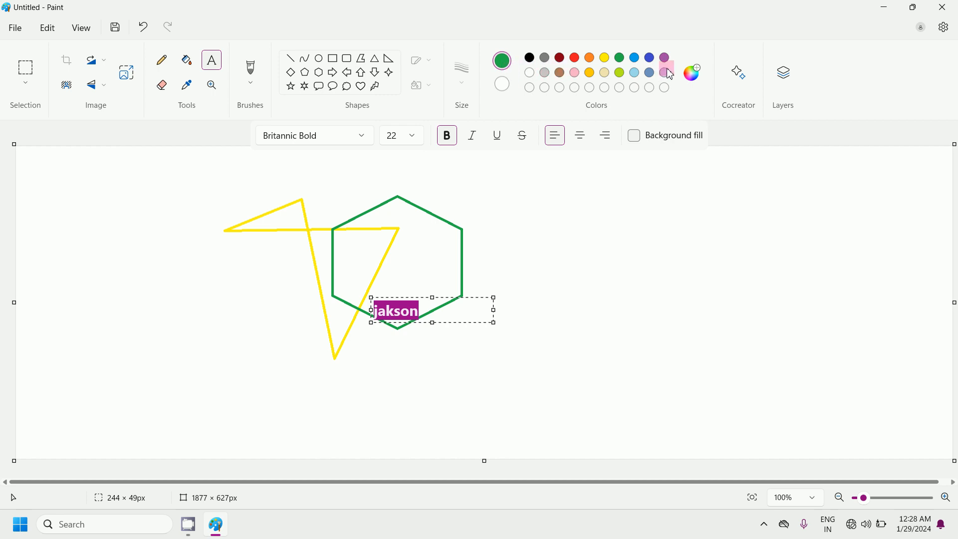
click(575, 58)
click(539, 277)
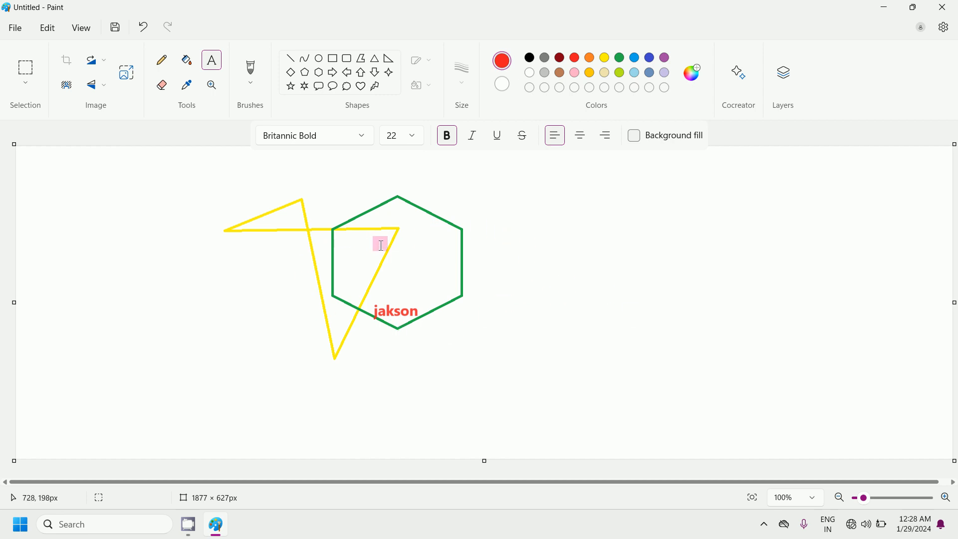
- Save the drawing to the Desktop as a PNG file, using a first name as the file name
click(14, 28)
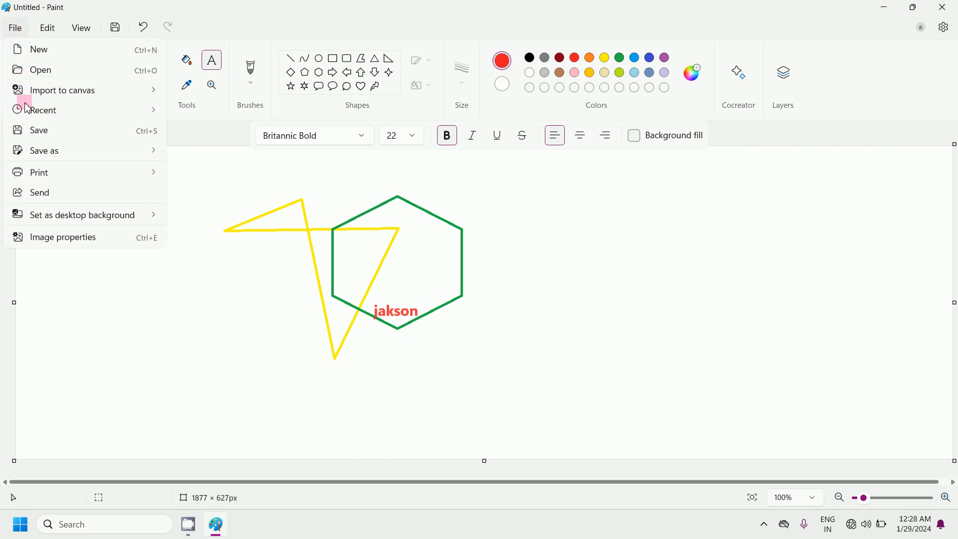
click(34, 132)
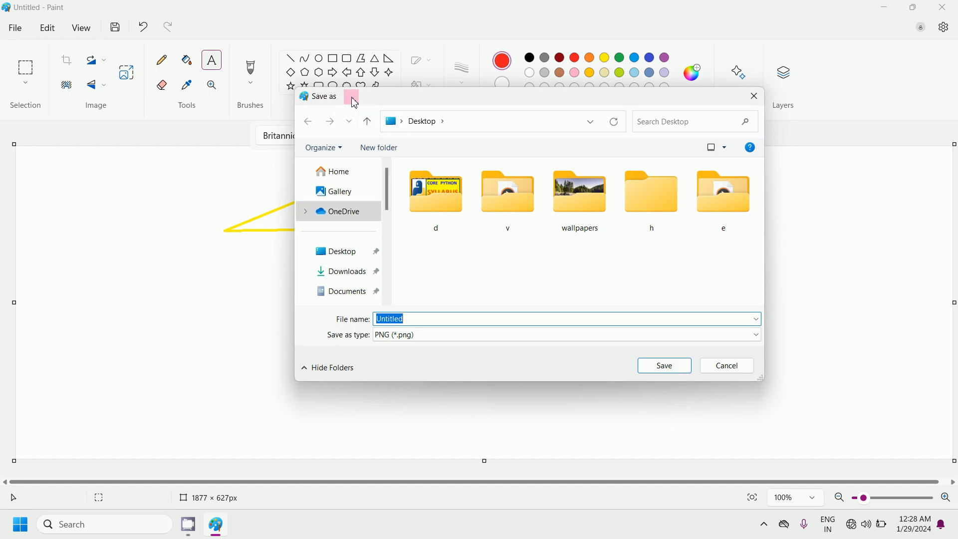
drag(385, 194, 385, 202)
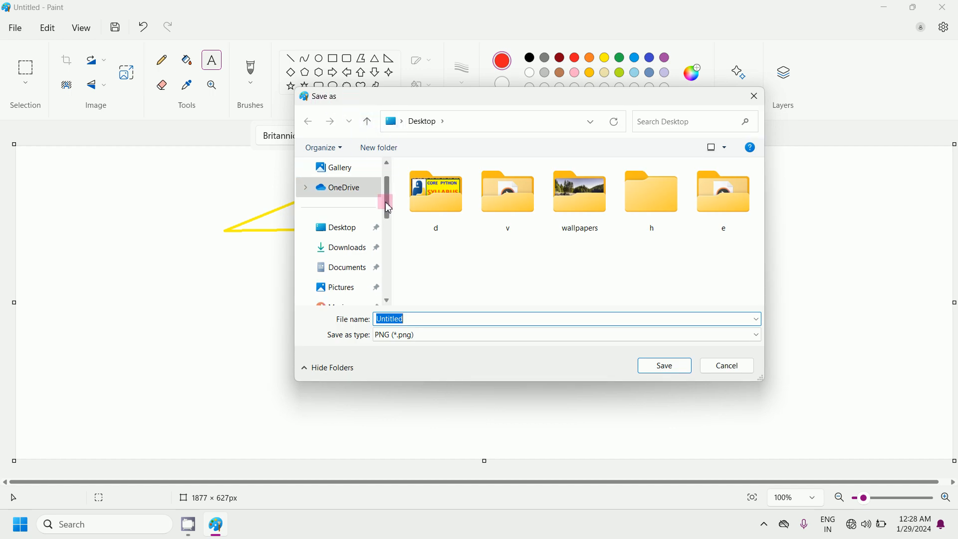
click(342, 230)
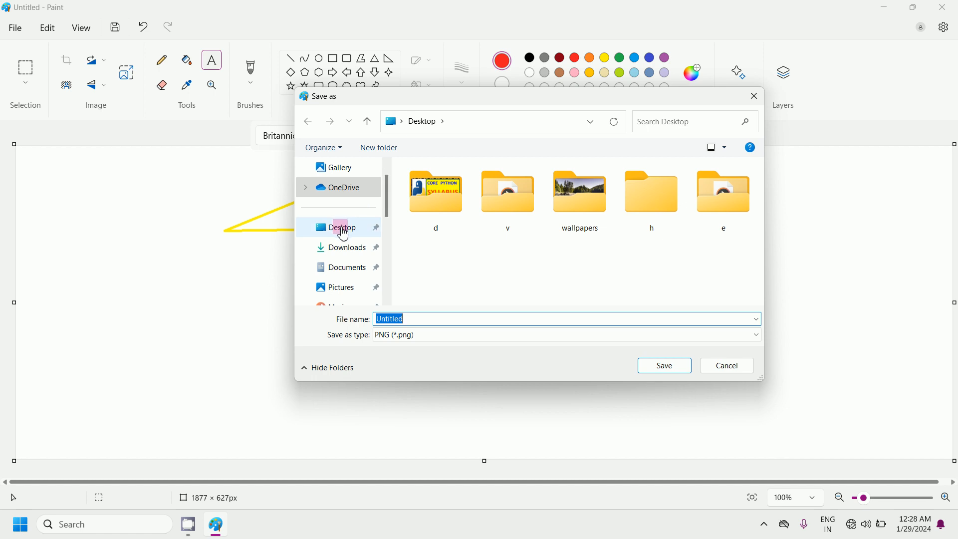
click(432, 324)
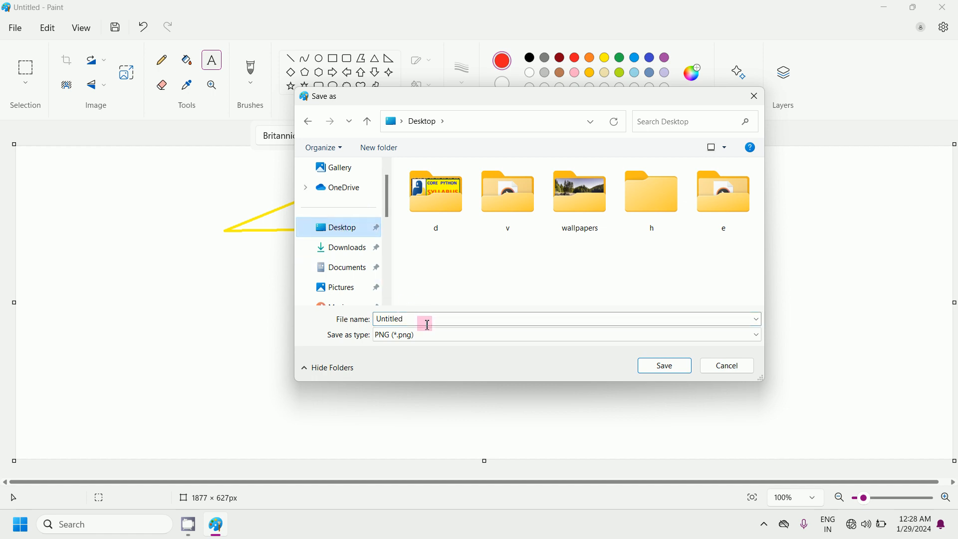
double_click(427, 323)
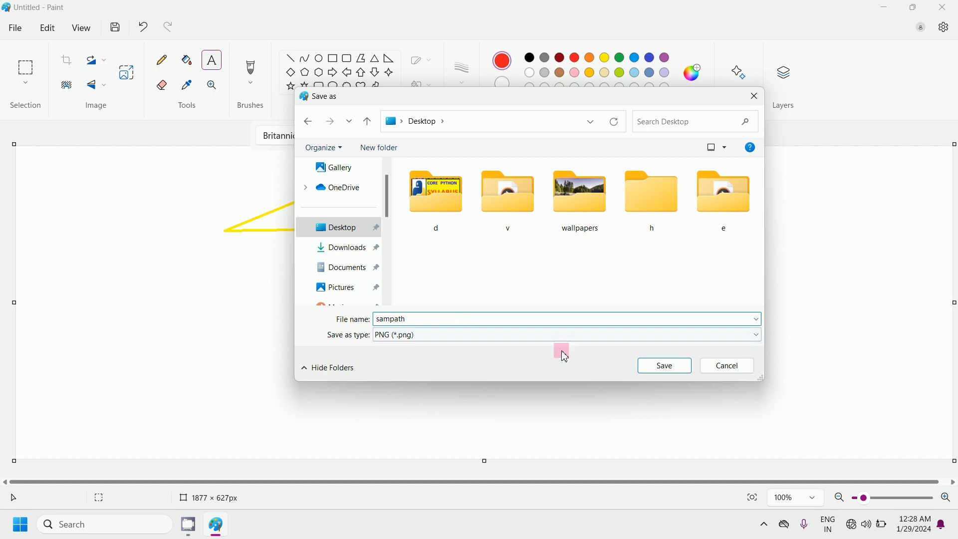
click(665, 366)
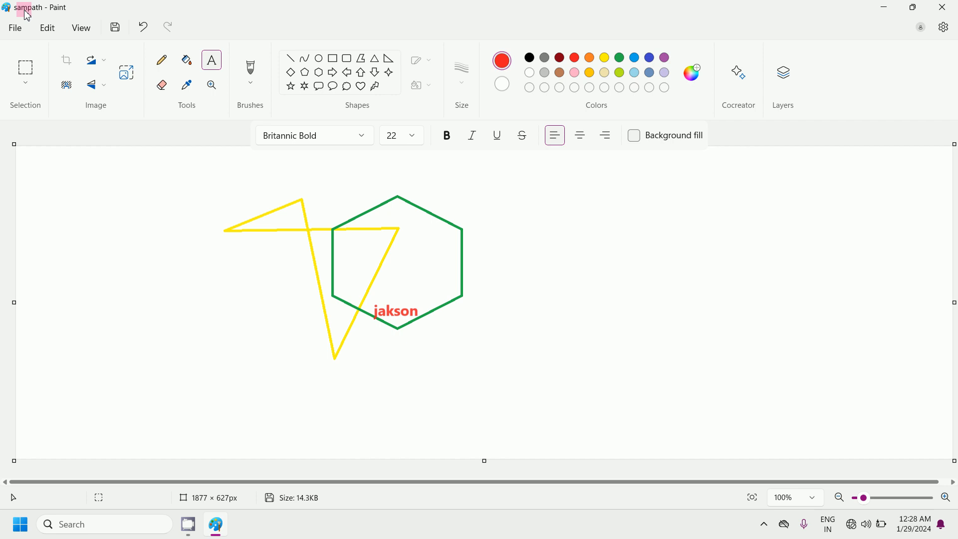
- Close Paint and set the saved PNG drawing as the desktop background
click(943, 7)
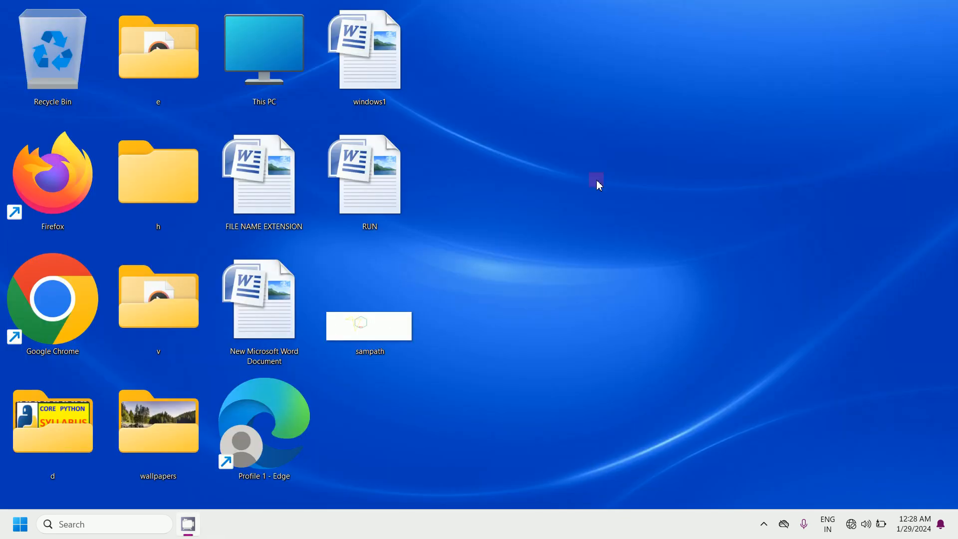
right_click(376, 333)
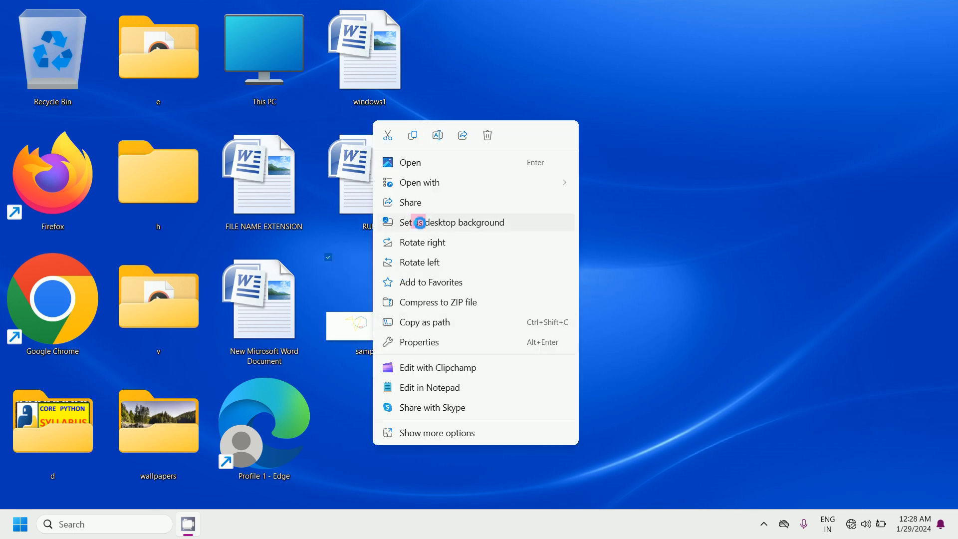
click(420, 223)
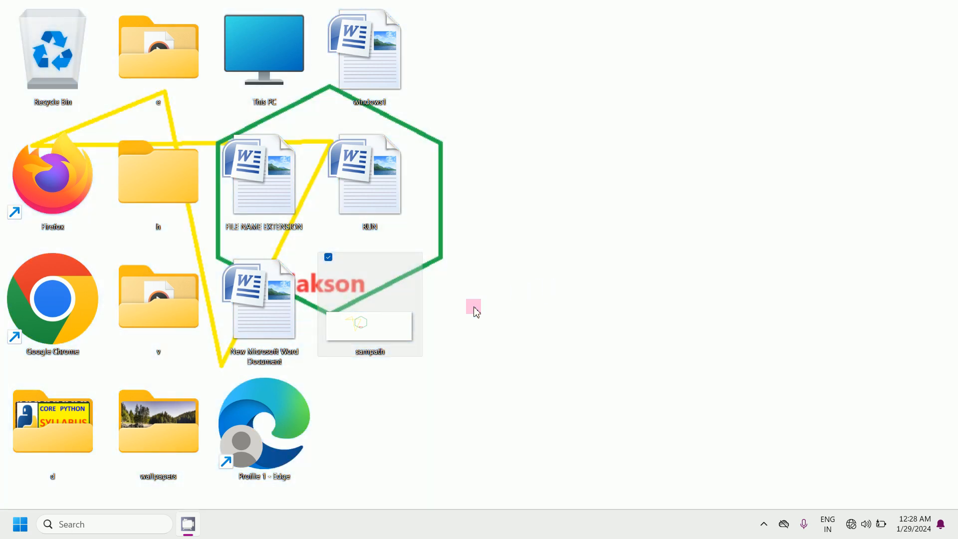
- Open the saved PNG drawing from the desktop in Paint again
right_click(389, 338)
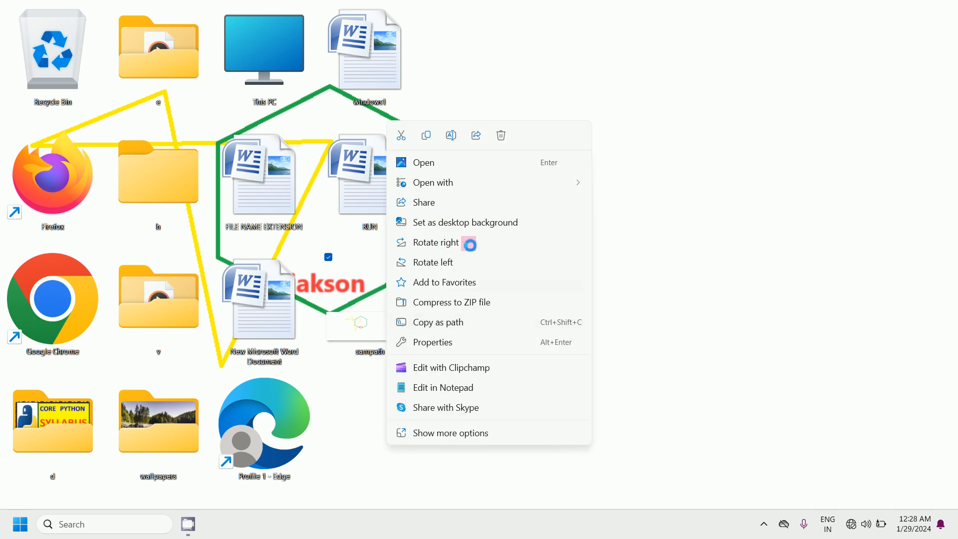
mouse_move(468, 188)
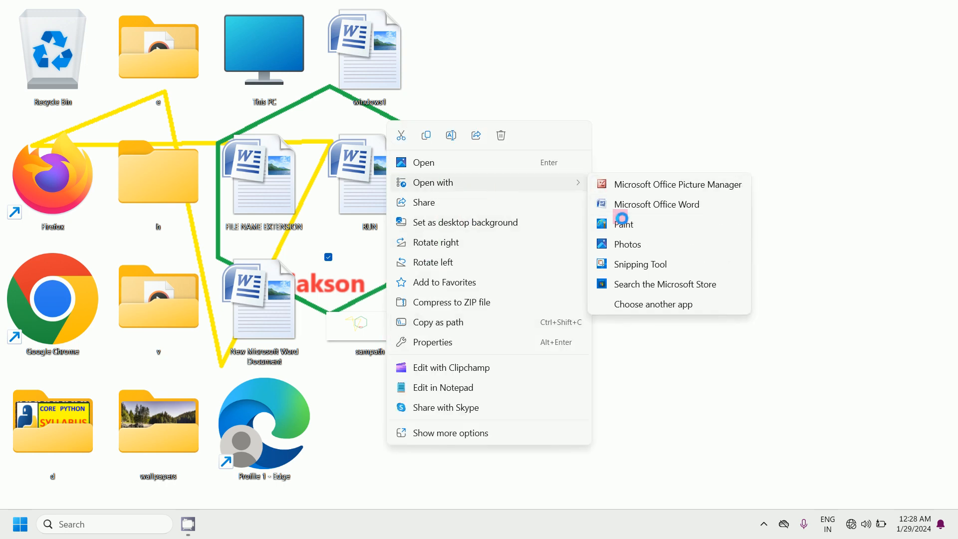
click(621, 219)
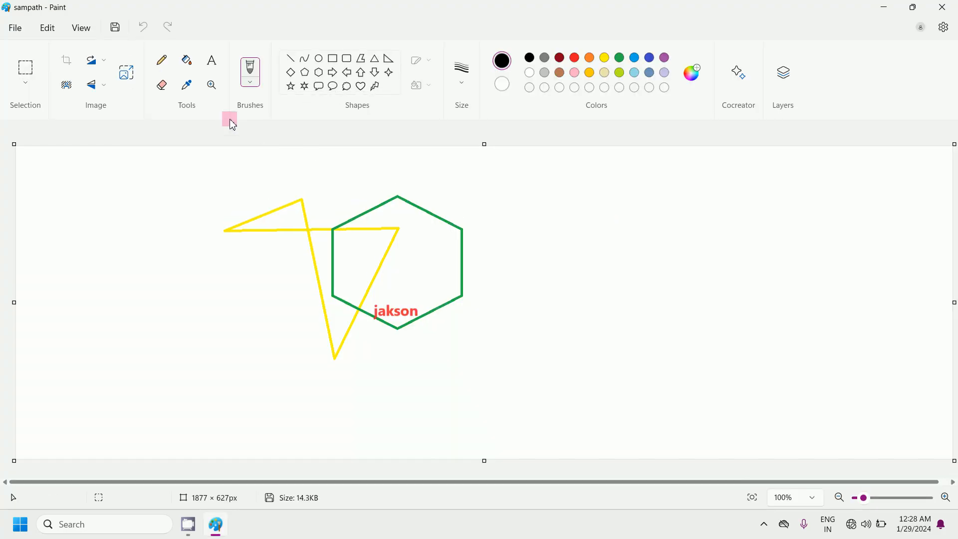
- Fill the white area around the polygon and hexagon with indigo blue and save the drawing under the same name
click(194, 71)
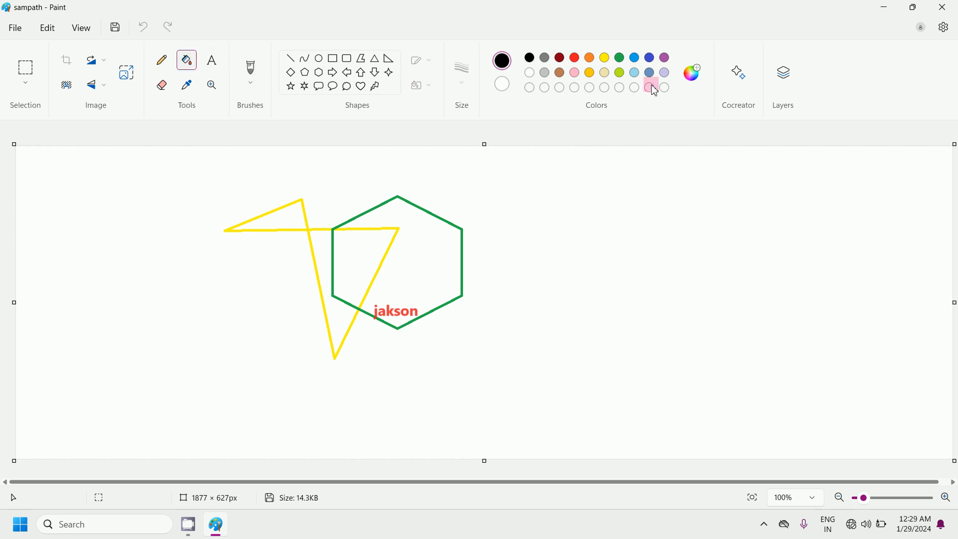
click(559, 224)
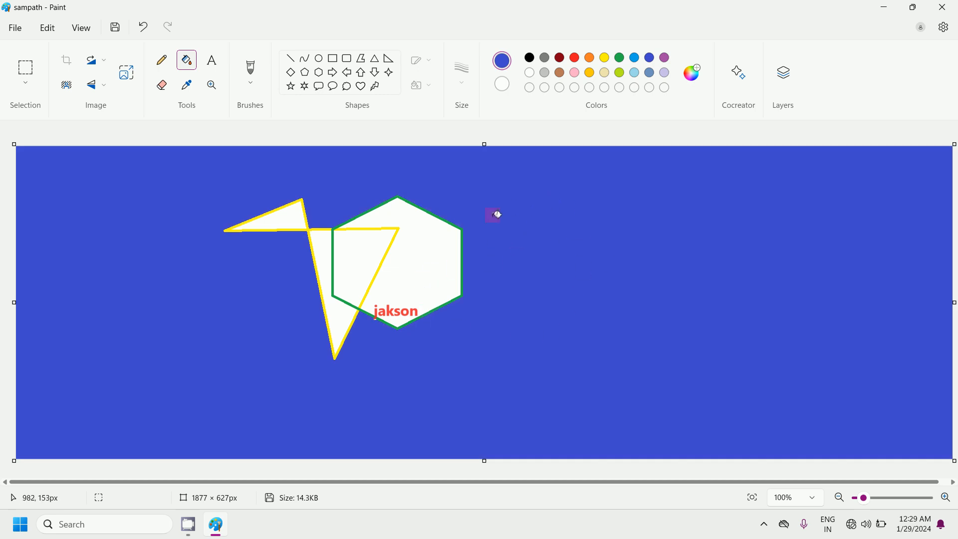
click(14, 28)
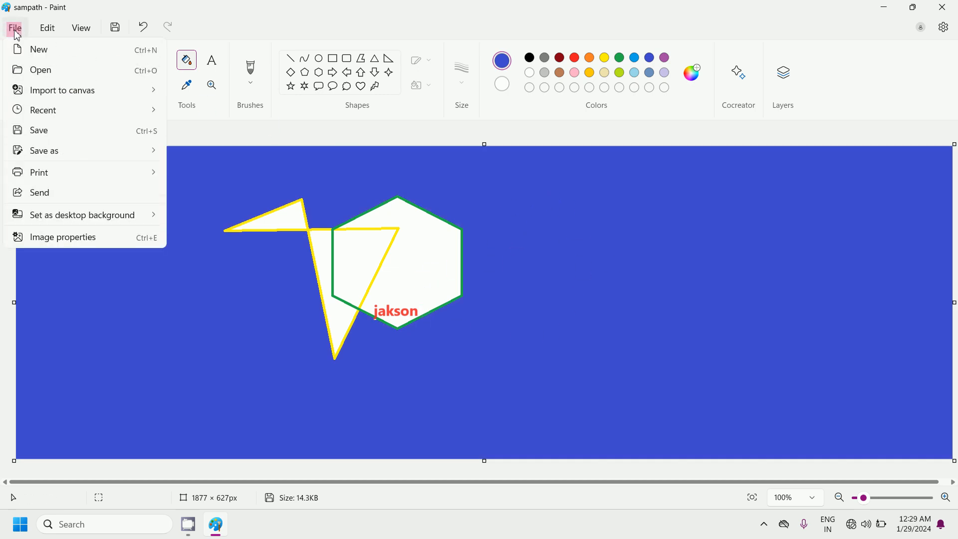
click(36, 132)
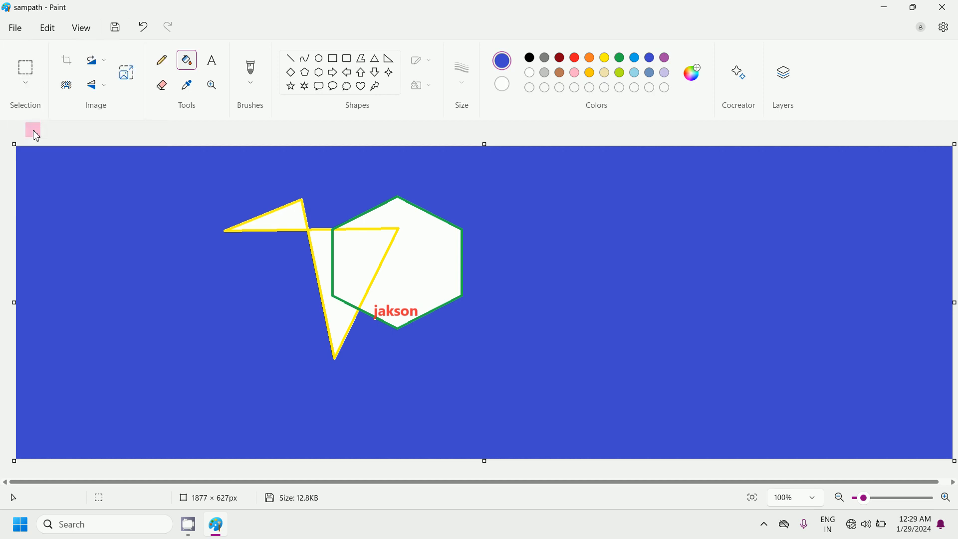
- Close Paint and set the PNG drawing with the indigo fill as the desktop background
click(951, 14)
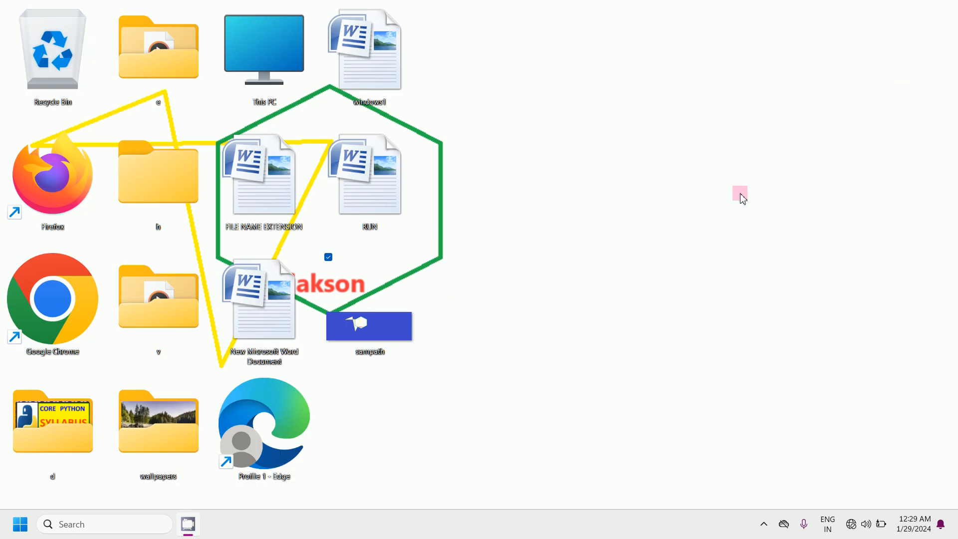
right_click(385, 331)
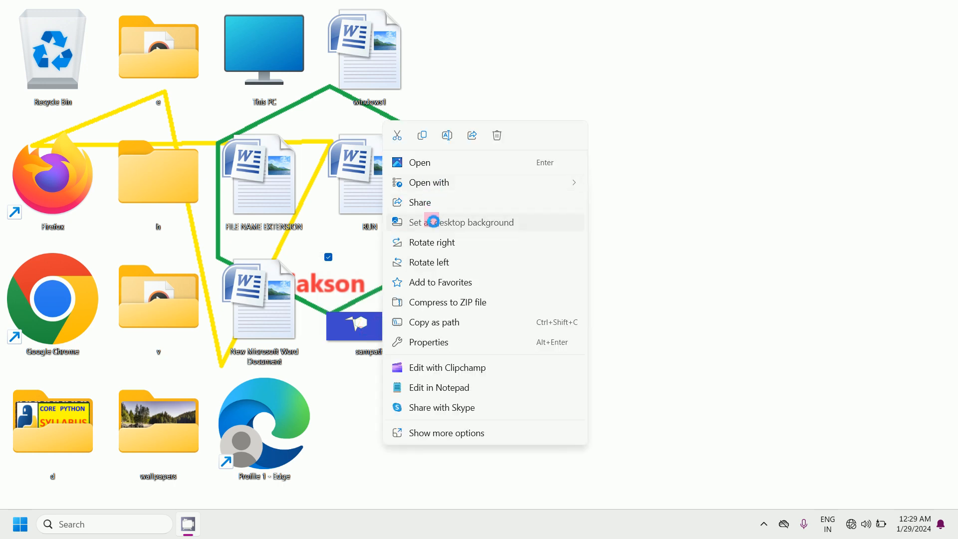
click(432, 222)
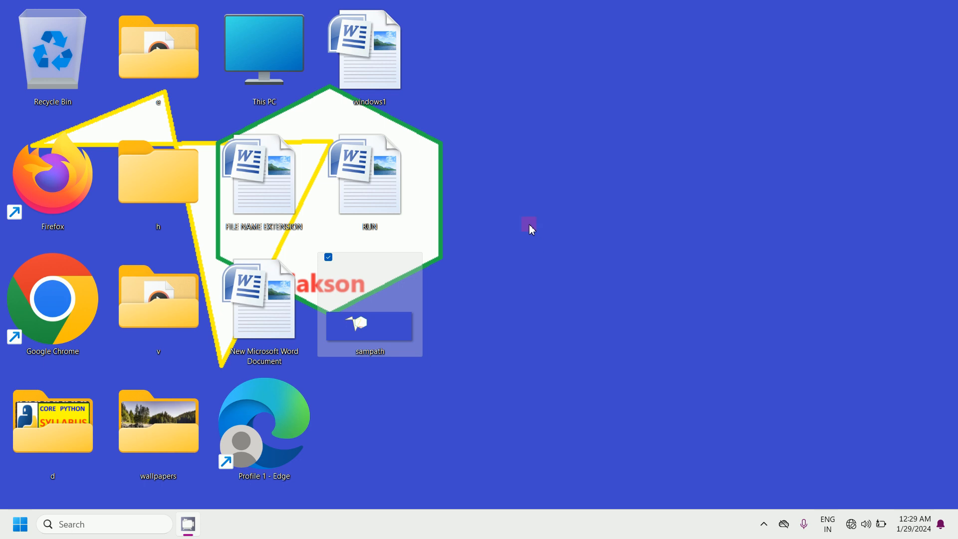
- Replace the desktop background with the recent image of the purple glowing sphere in the personalization settings and close Settings
right_click(526, 204)
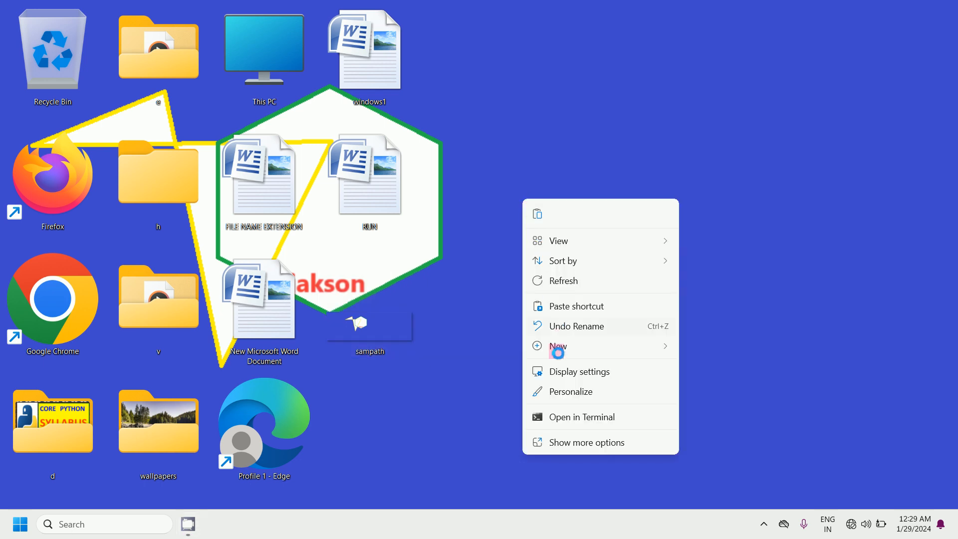
click(563, 393)
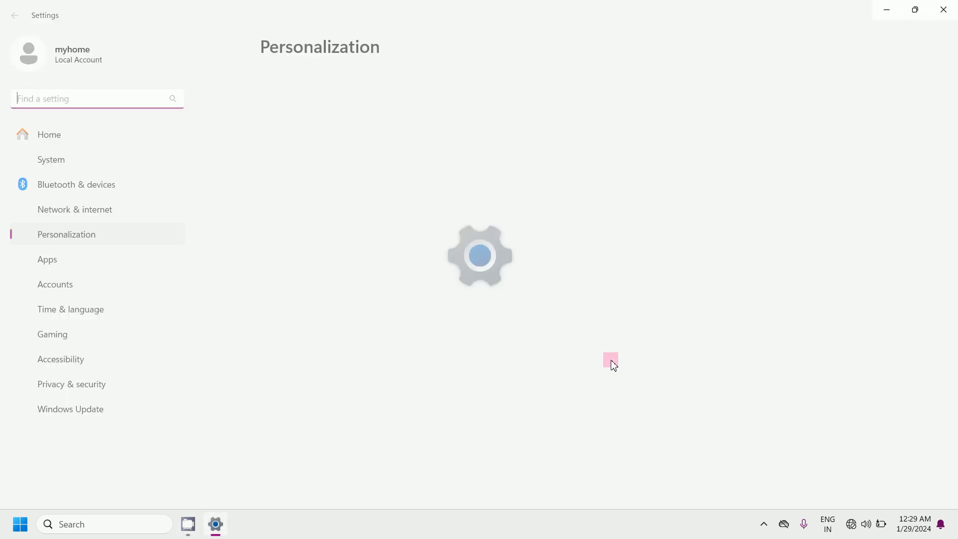
click(77, 235)
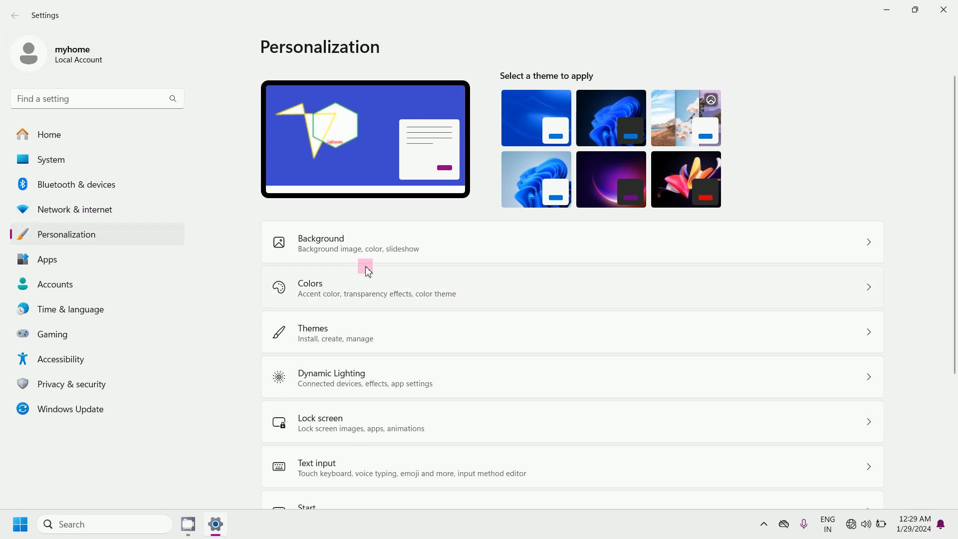
click(380, 254)
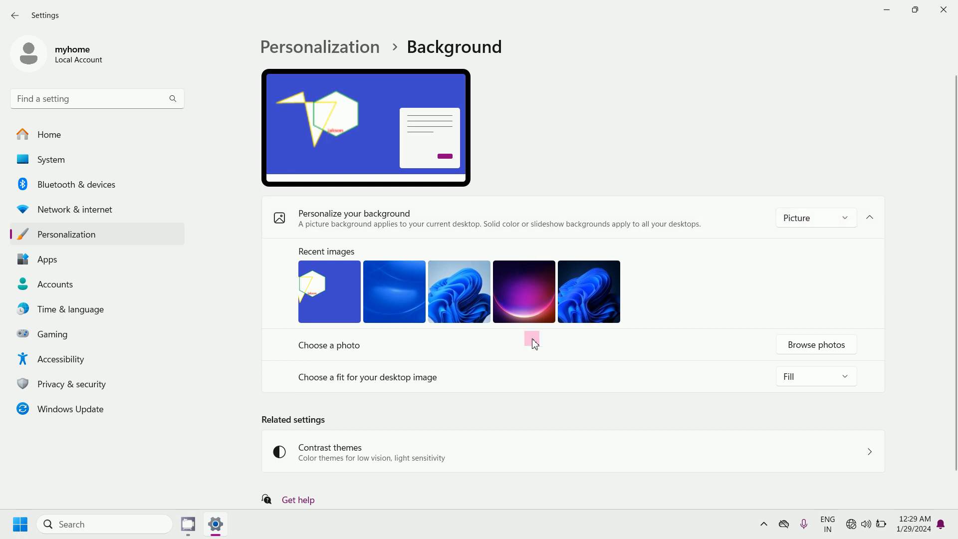
click(520, 295)
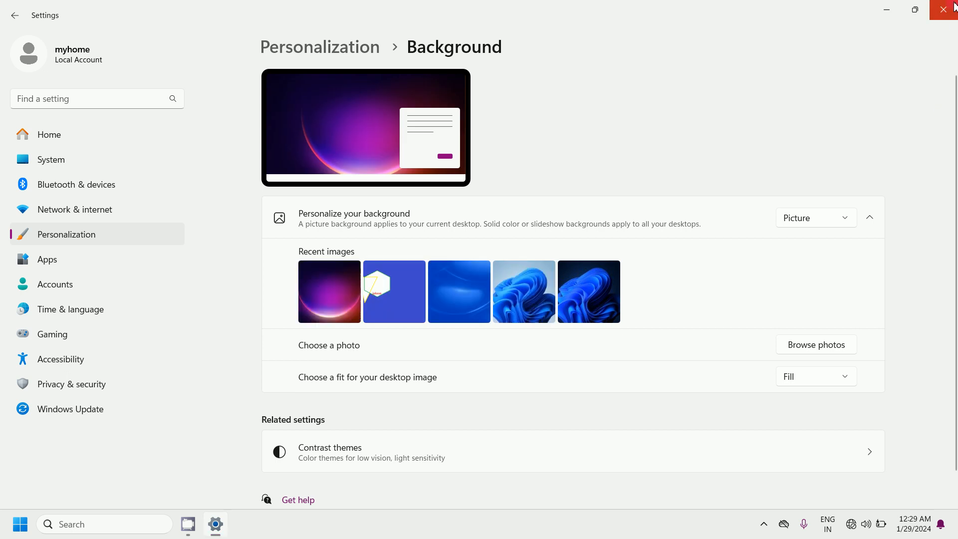
click(943, 9)
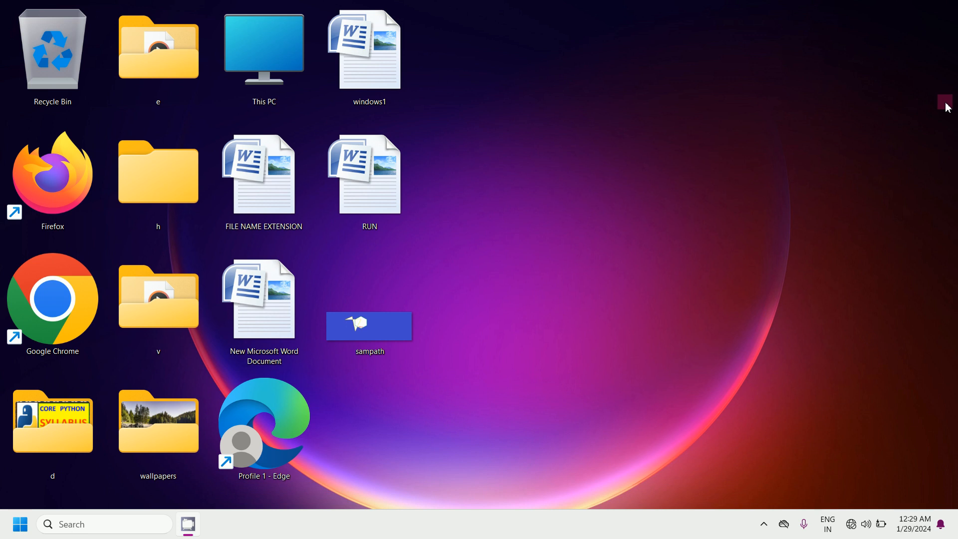
- Permanently delete the saved PNG drawing from the desktop, bypassing the Recycle Bin
drag(542, 255, 391, 421)
key(shift+Delete)
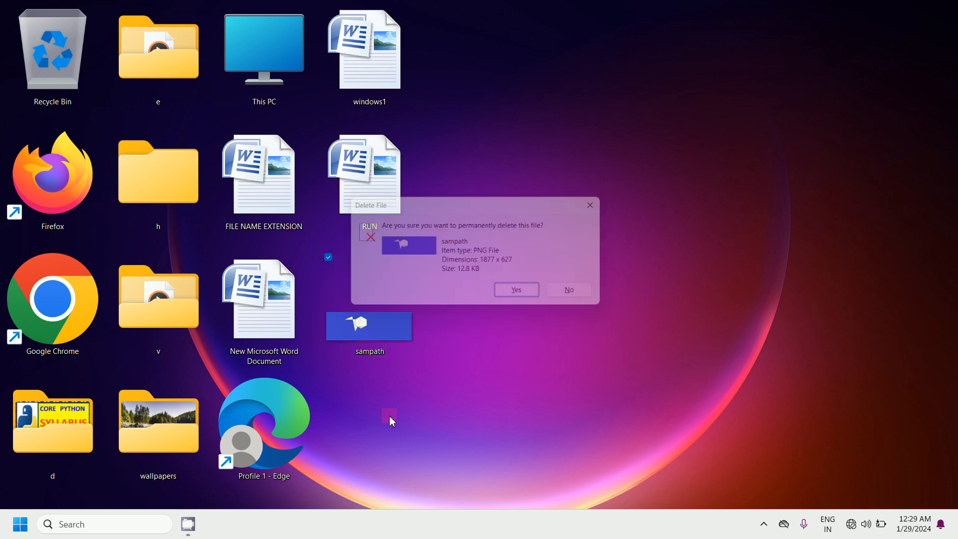
key(Return)
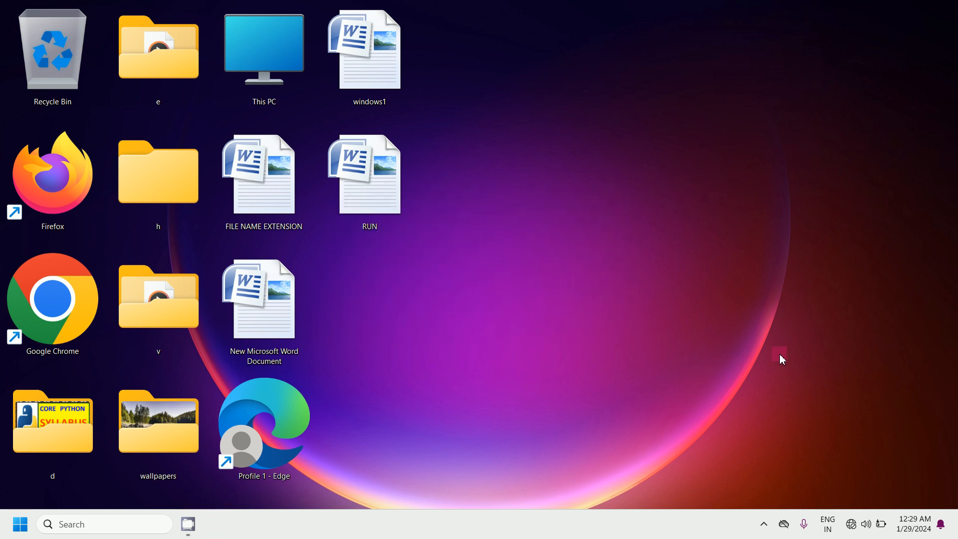